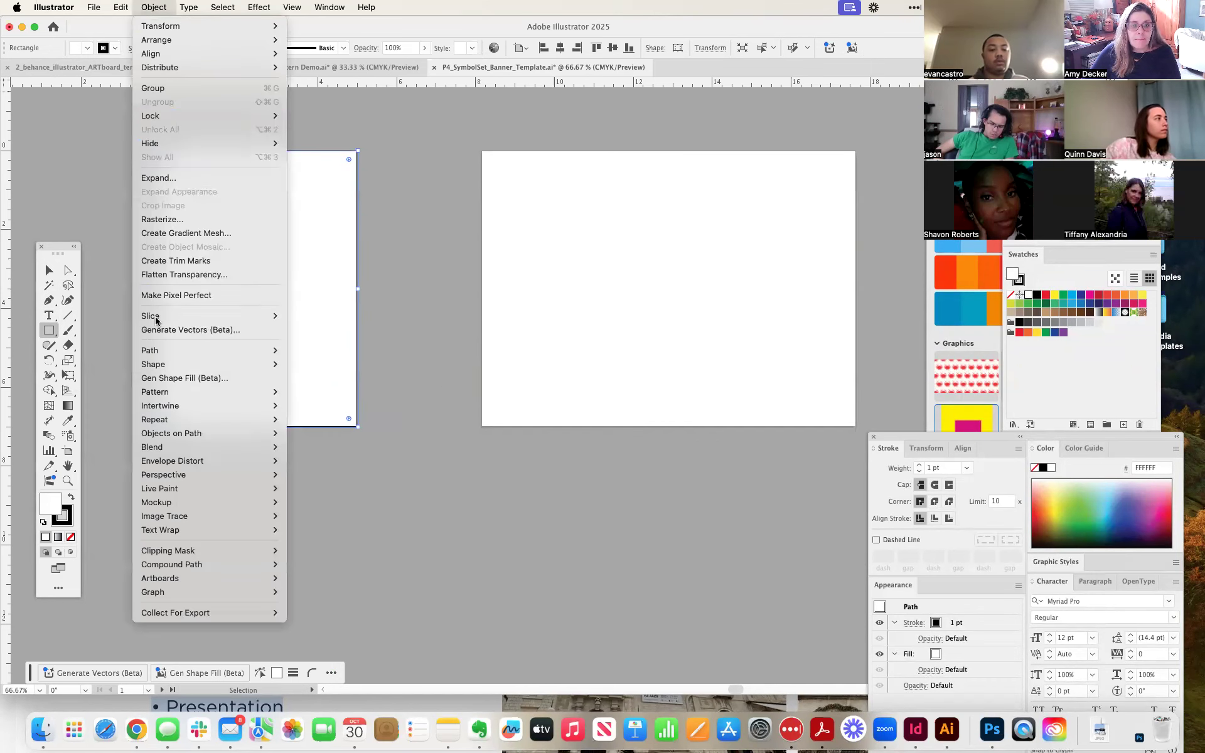
Step: Open Split Into Grid for the rectangle on the portrait artboard, with the preview and added guides enabled
{"action": "mouse_move", "coordinate": [245, 350]}
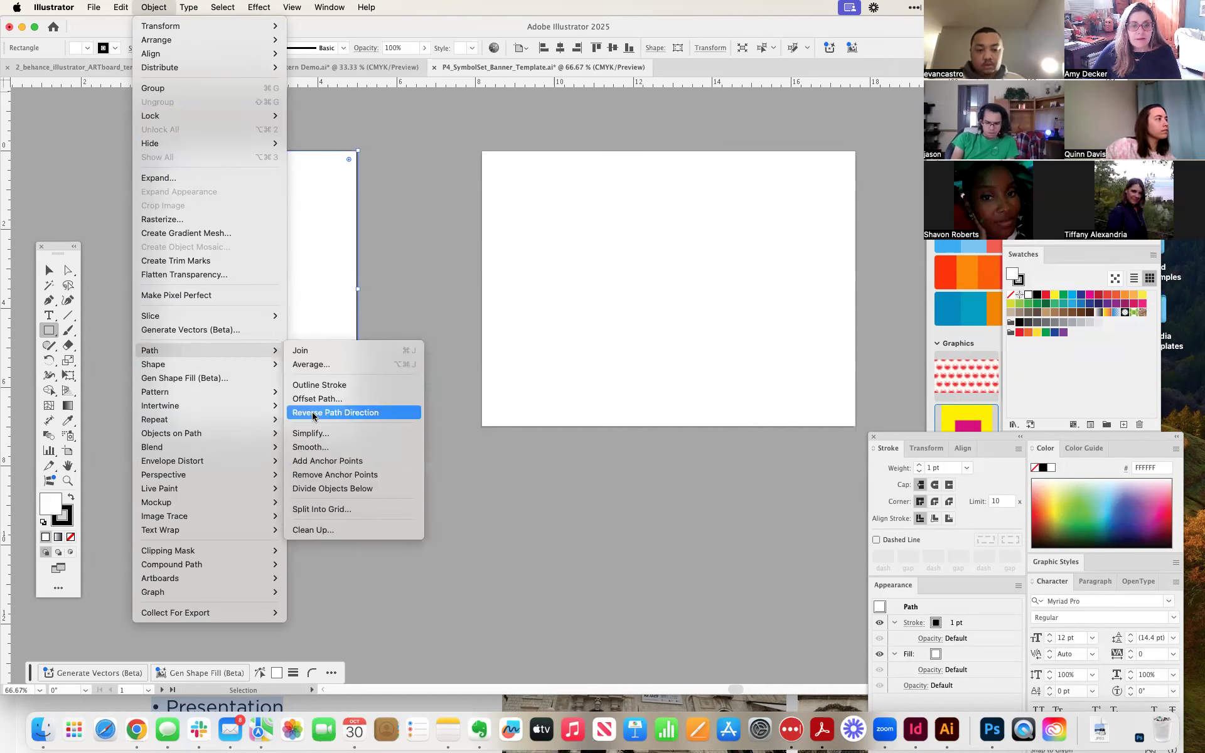
{"action": "left_click", "coordinate": [339, 508]}
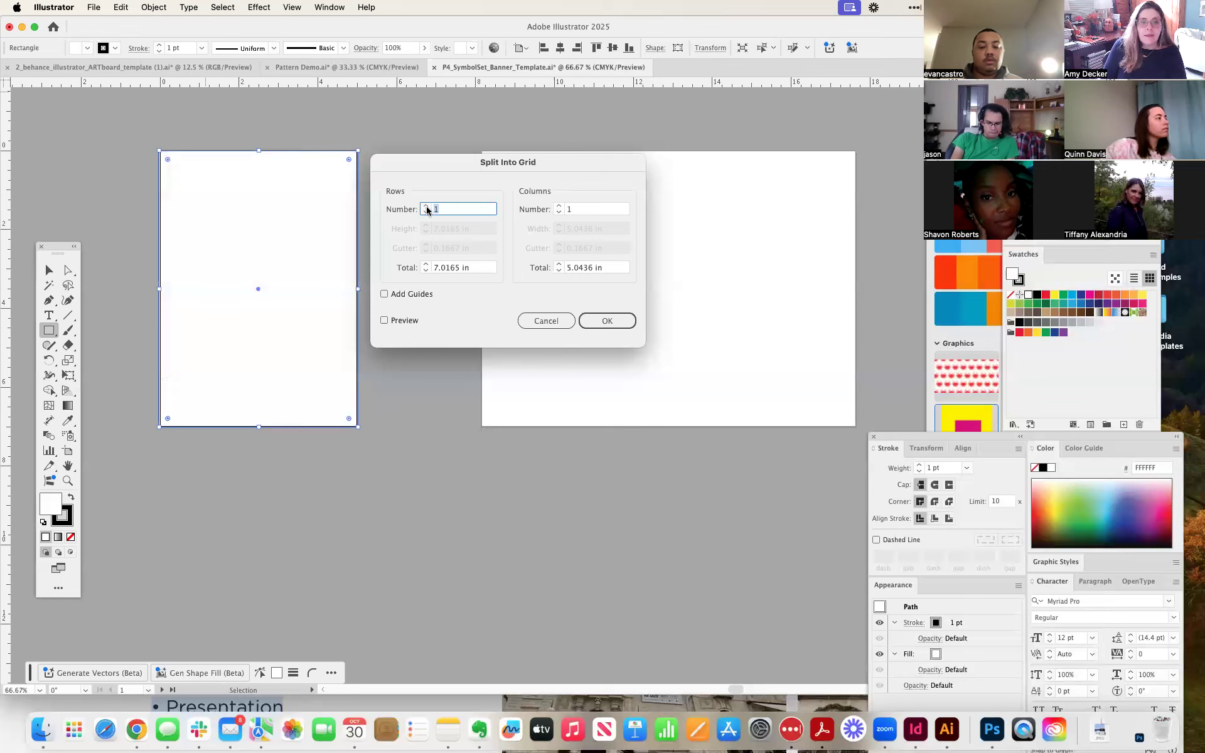
{"action": "left_click", "coordinate": [385, 321]}
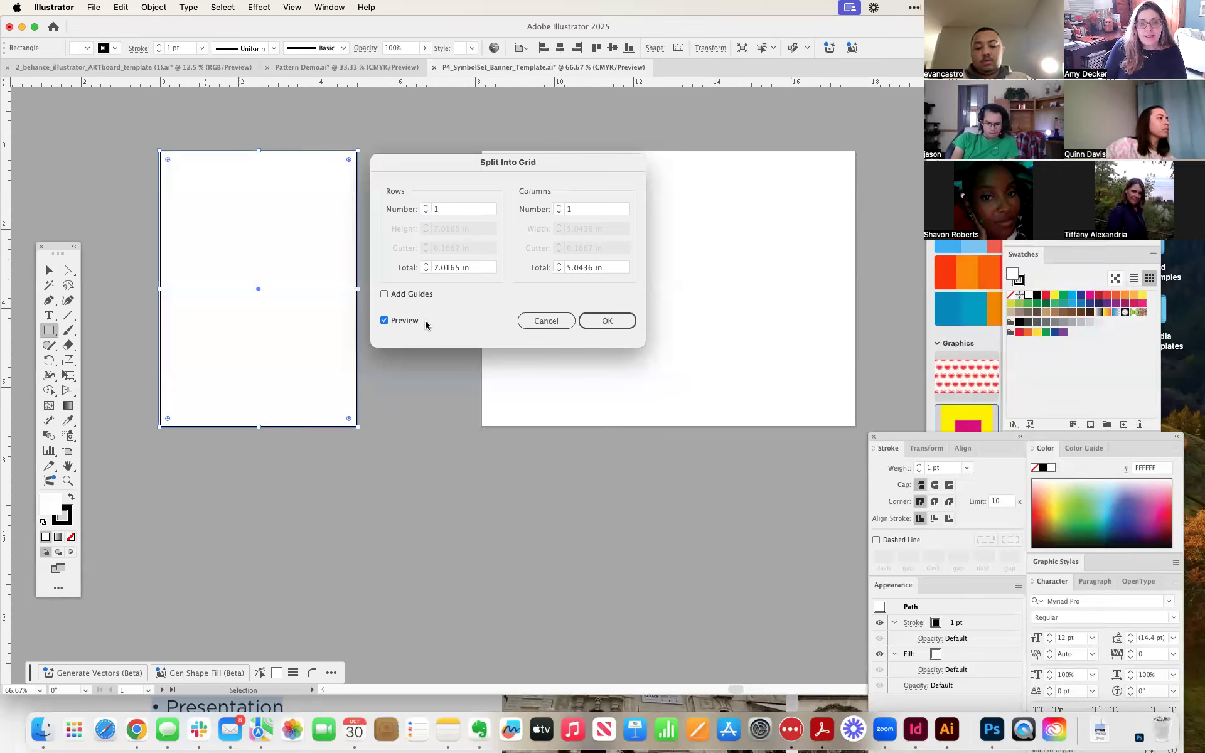
{"action": "left_click", "coordinate": [384, 295]}
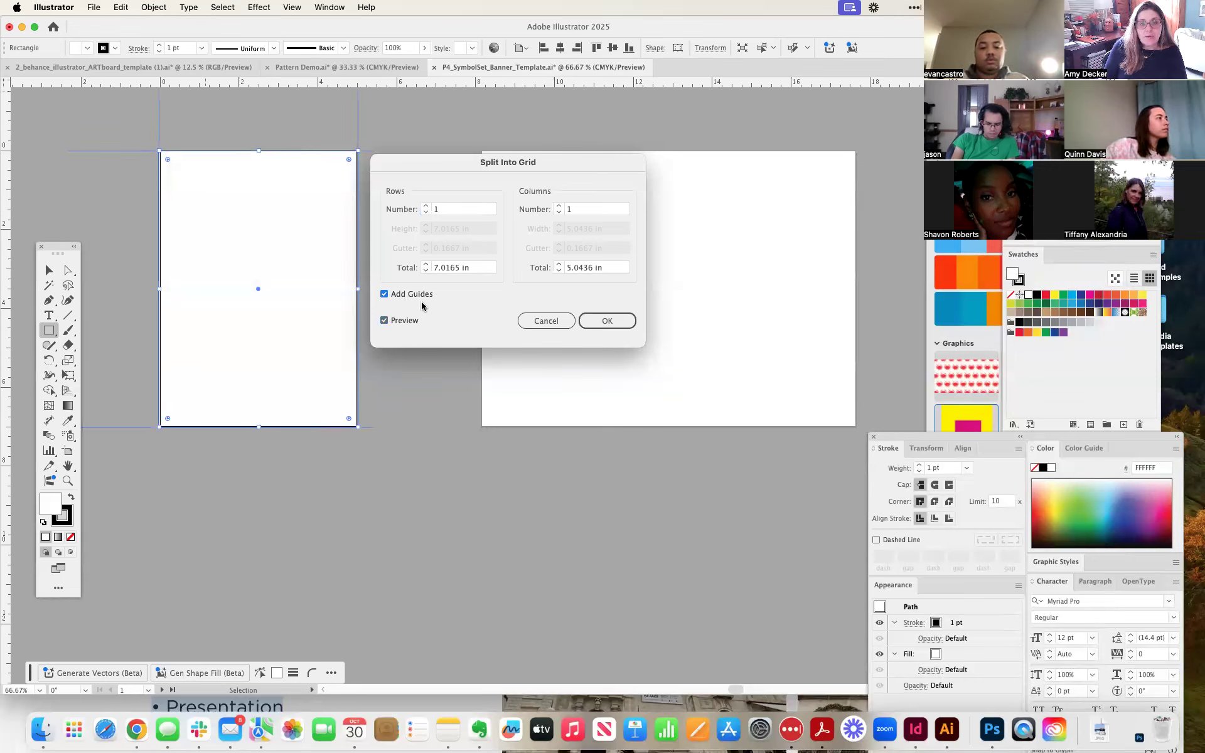
Step: Set the grid split to 5 rows and 4 columns
{"action": "left_click", "coordinate": [426, 207]}
{"action": "left_click", "coordinate": [426, 206]}
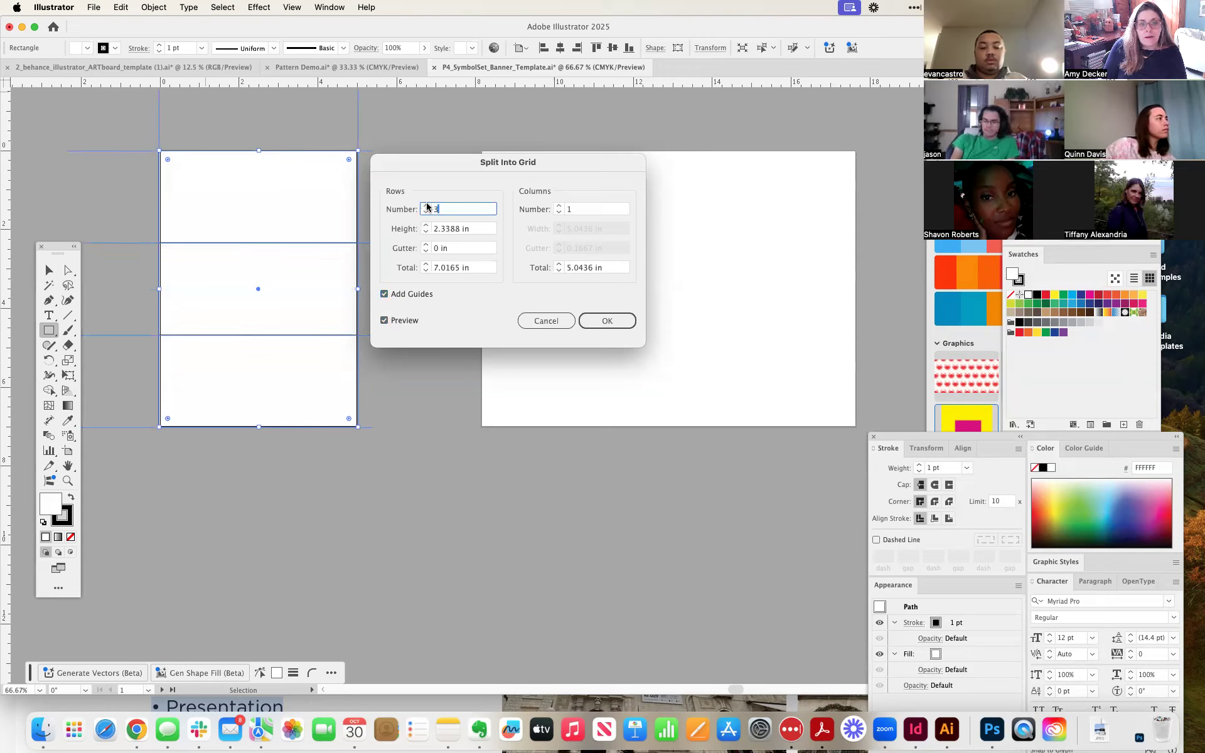
{"action": "left_click", "coordinate": [559, 206]}
{"action": "left_click", "coordinate": [559, 206]}
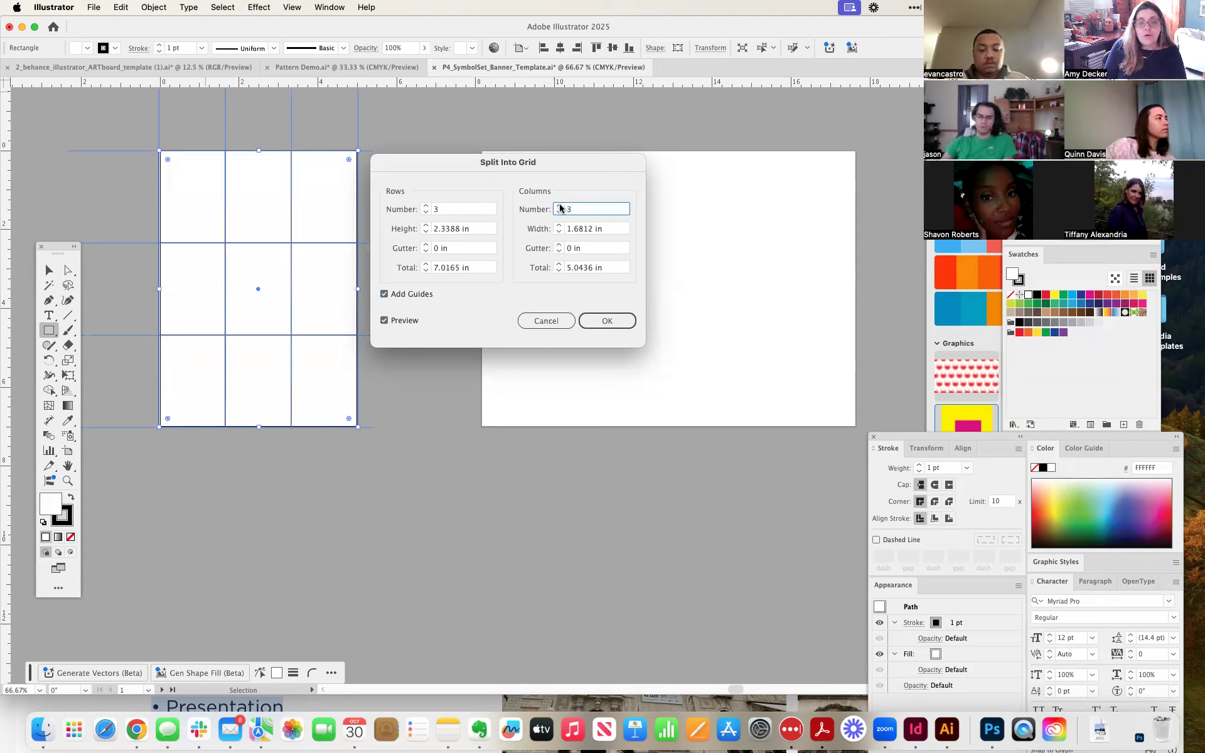
{"action": "left_click", "coordinate": [560, 207]}
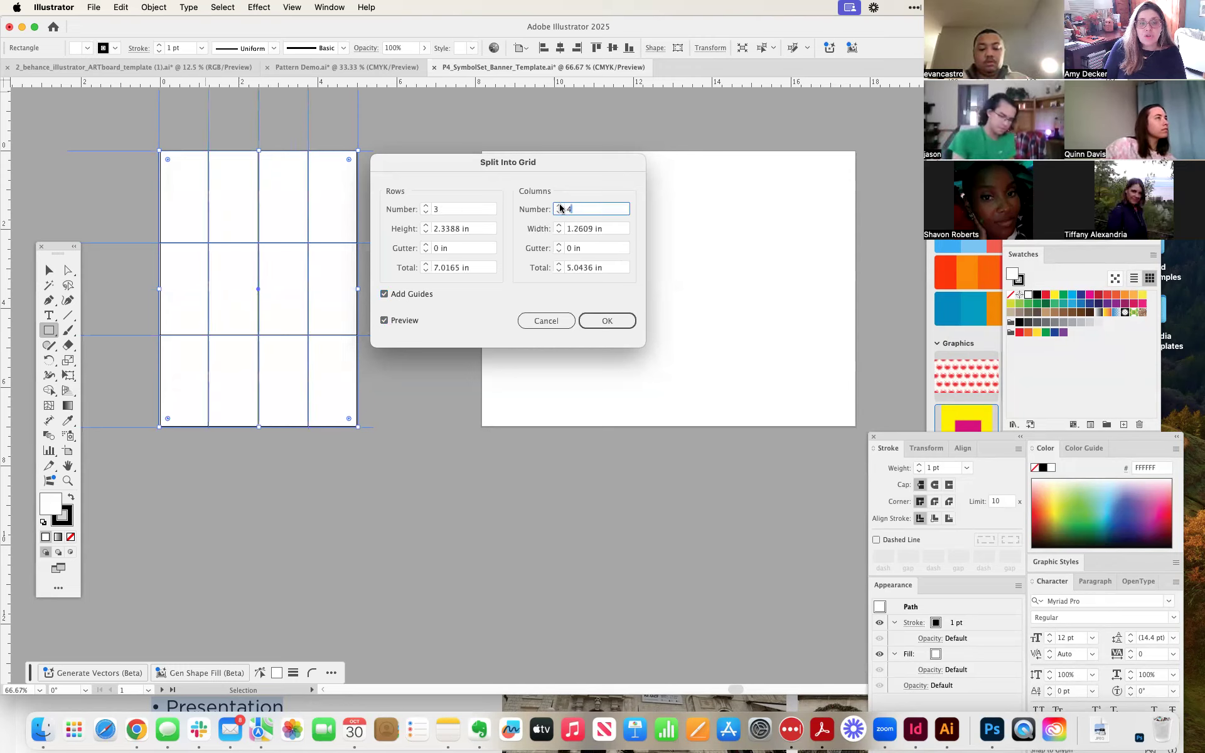
{"action": "left_click", "coordinate": [426, 207]}
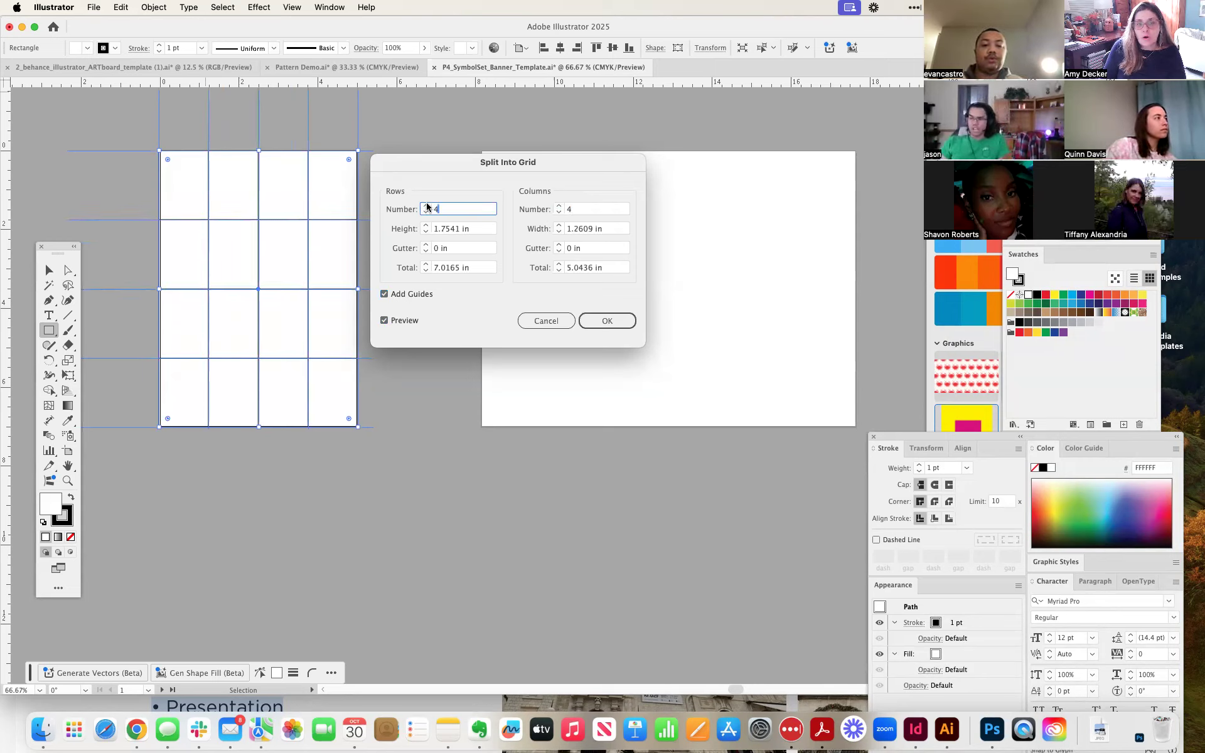
{"action": "left_click", "coordinate": [427, 206]}
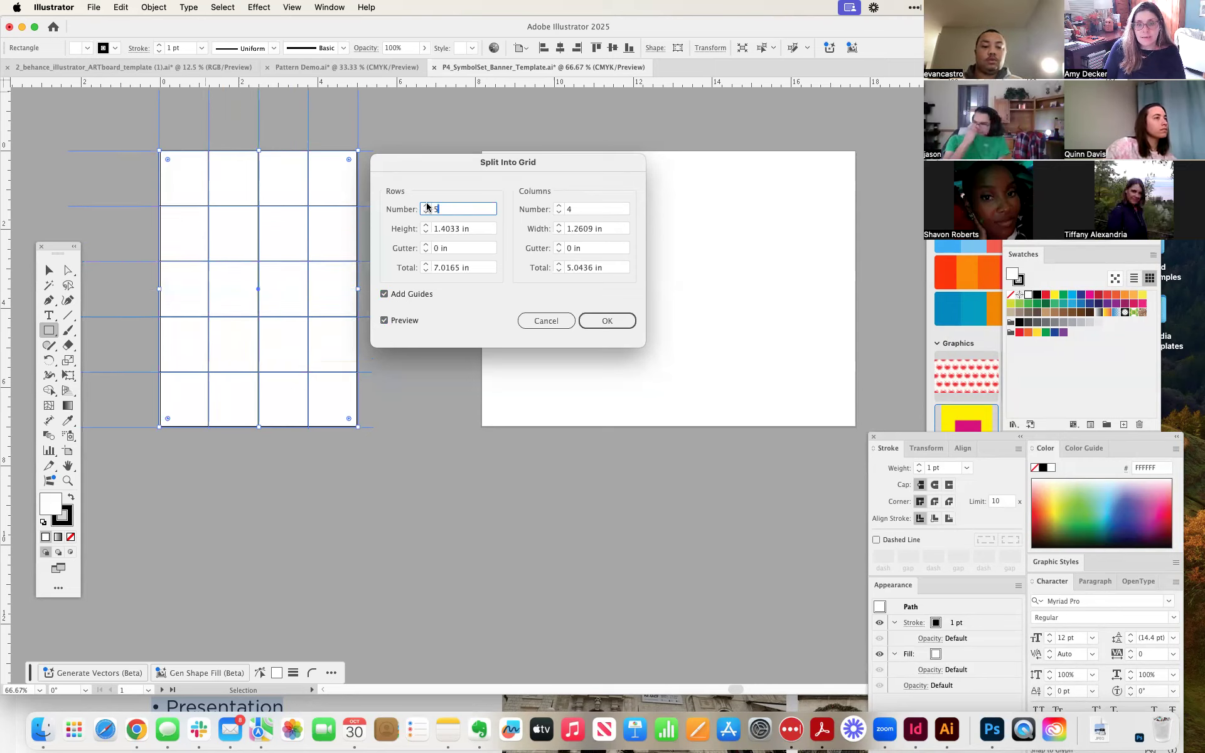
Step: Set the column gutter to 0 in, apply the grid split, and deselect the resulting cells
{"action": "left_click", "coordinate": [558, 245]}
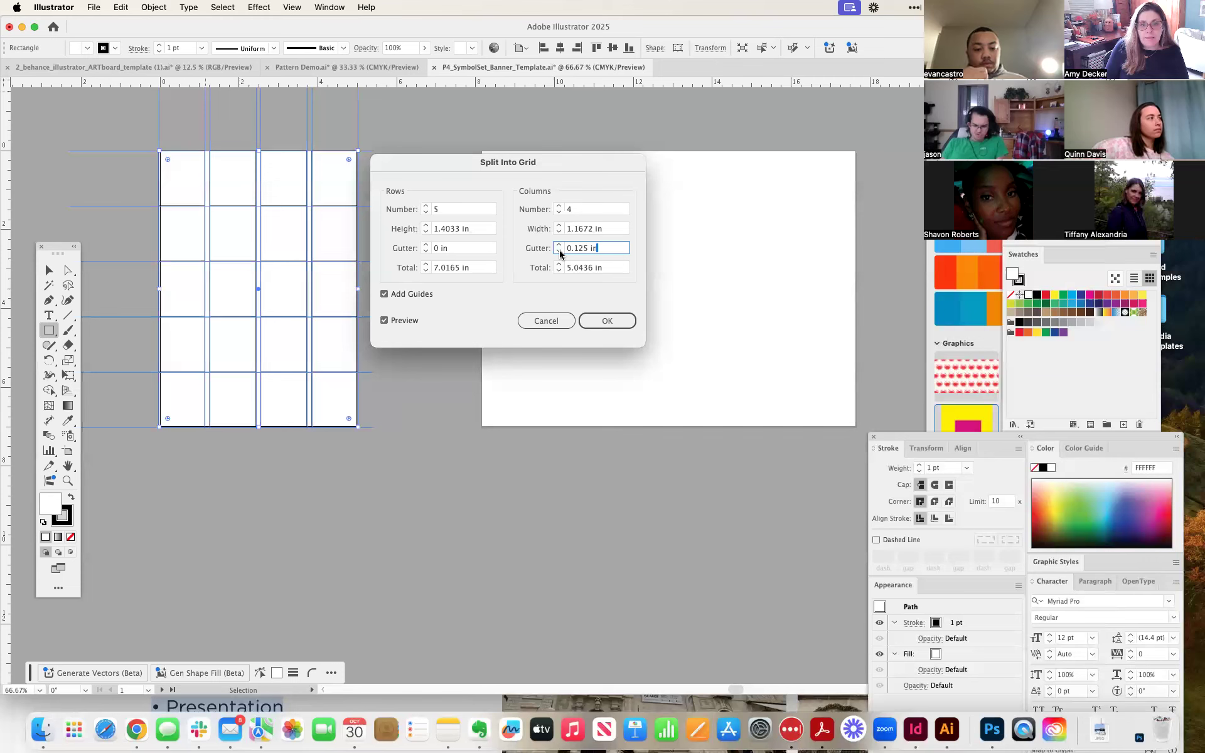
{"action": "left_click", "coordinate": [560, 252]}
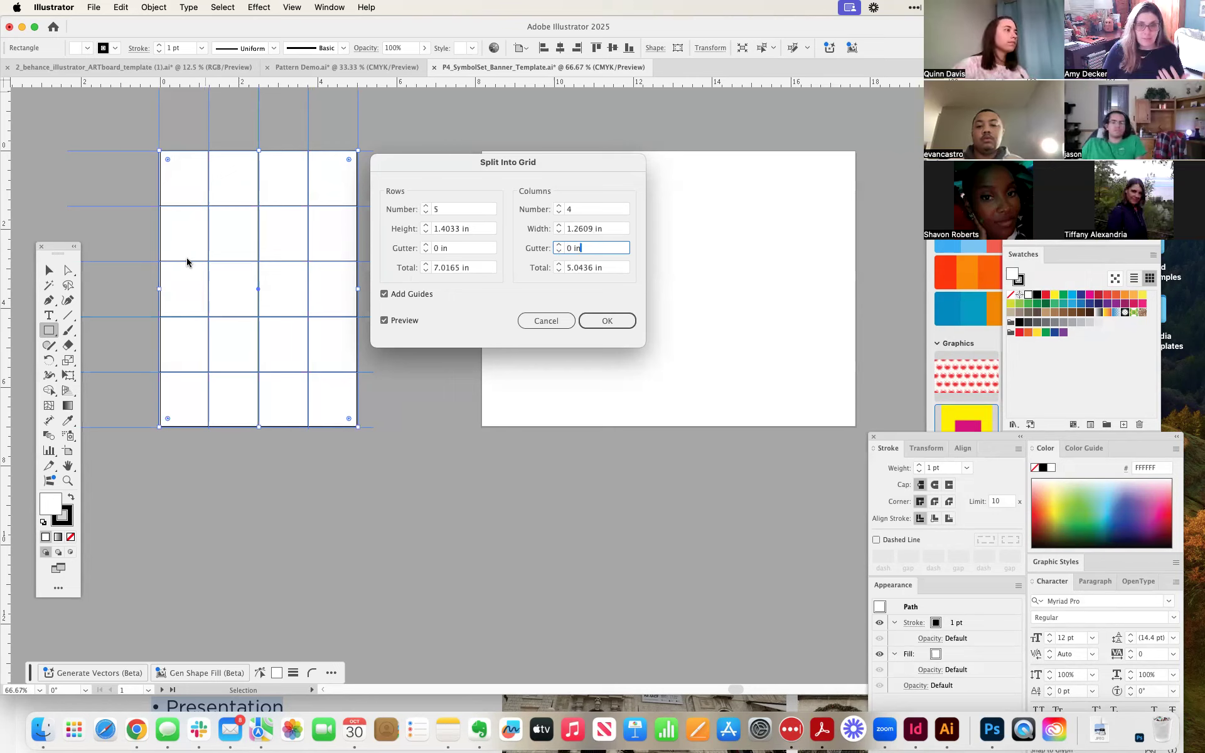
{"action": "left_click", "coordinate": [604, 322]}
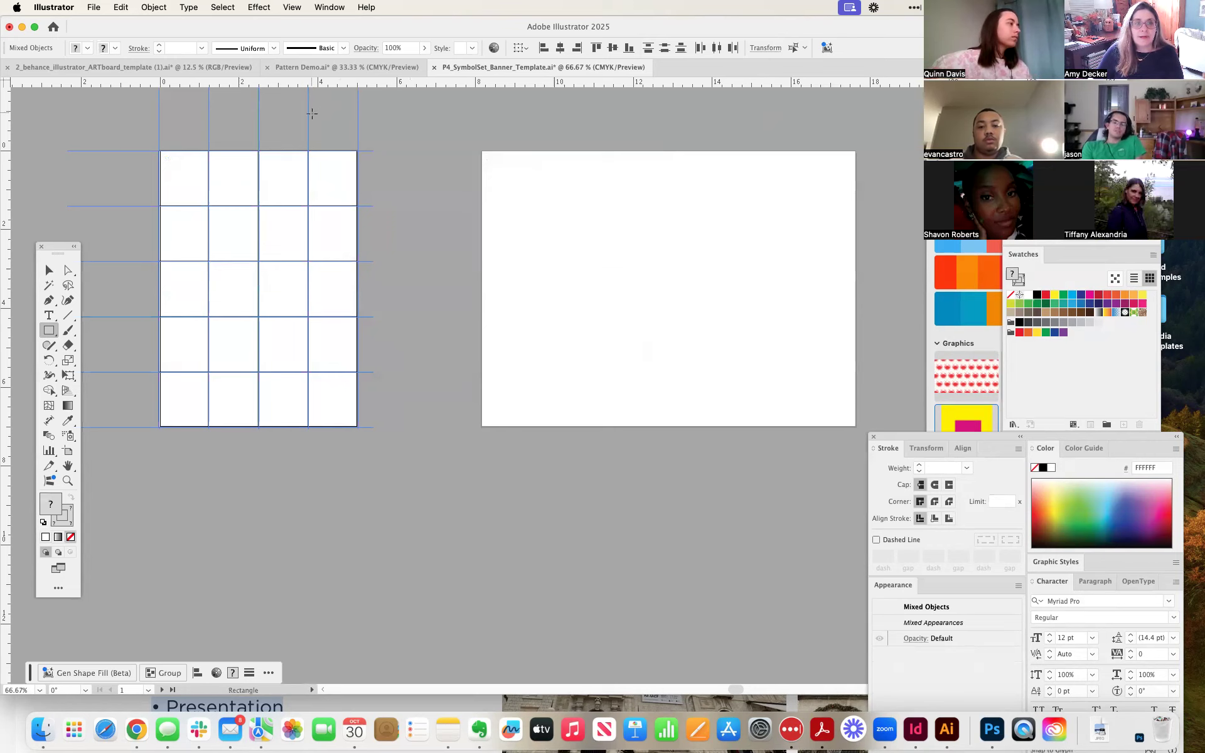
{"action": "left_click", "coordinate": [49, 270]}
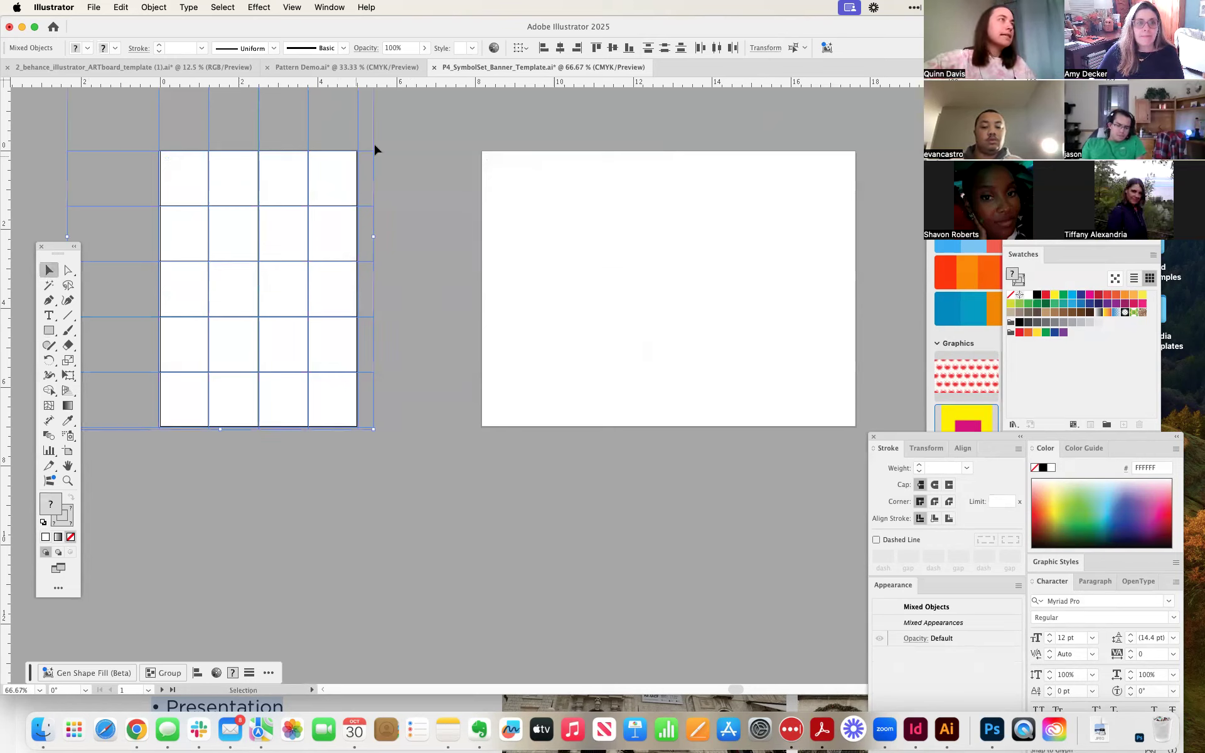
{"action": "left_click", "coordinate": [394, 146]}
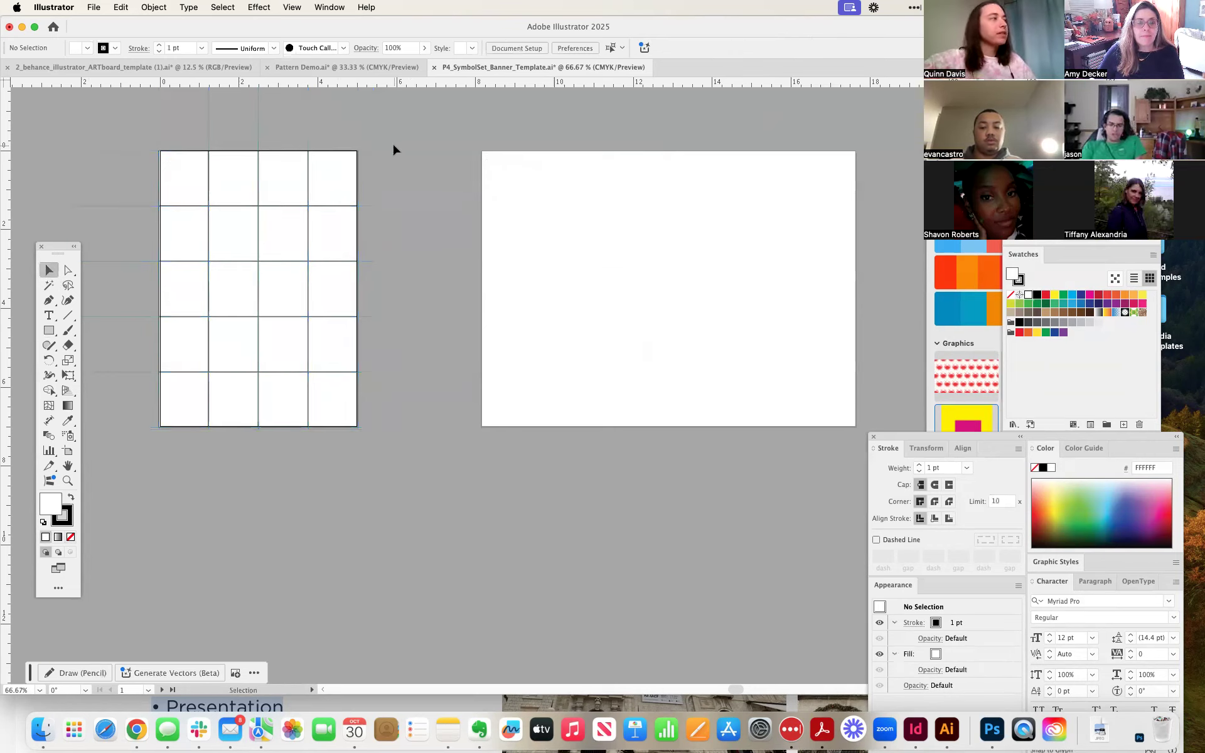
Step: Switch to Chrome to examine how the festival banner photos arrange their pattern blocks, and return to the grid in Illustrator
{"action": "mouse_move", "coordinate": [629, 26]}
{"action": "left_mouse_down"}
{"action": "mouse_move", "coordinate": [630, 83]}
{"action": "mouse_move", "coordinate": [625, 5]}
{"action": "left_mouse_up"}
{"action": "left_click", "coordinate": [755, 708]}
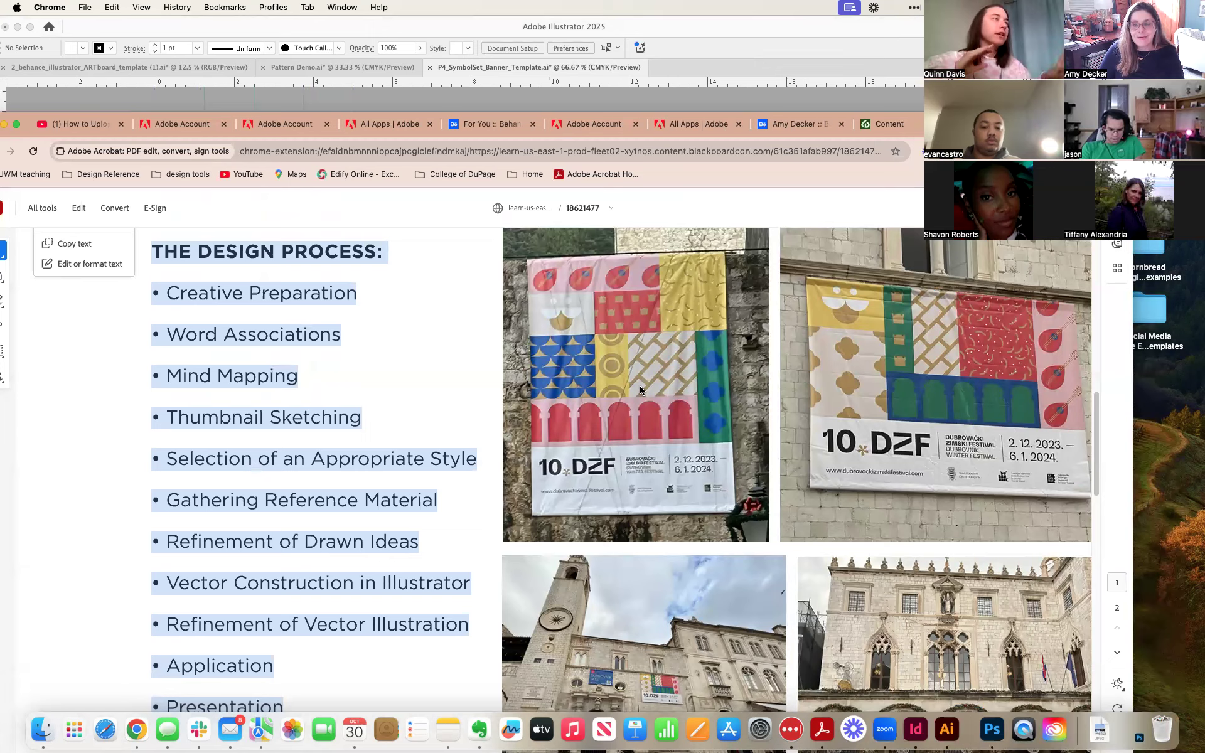
{"action": "left_click", "coordinate": [472, 101]}
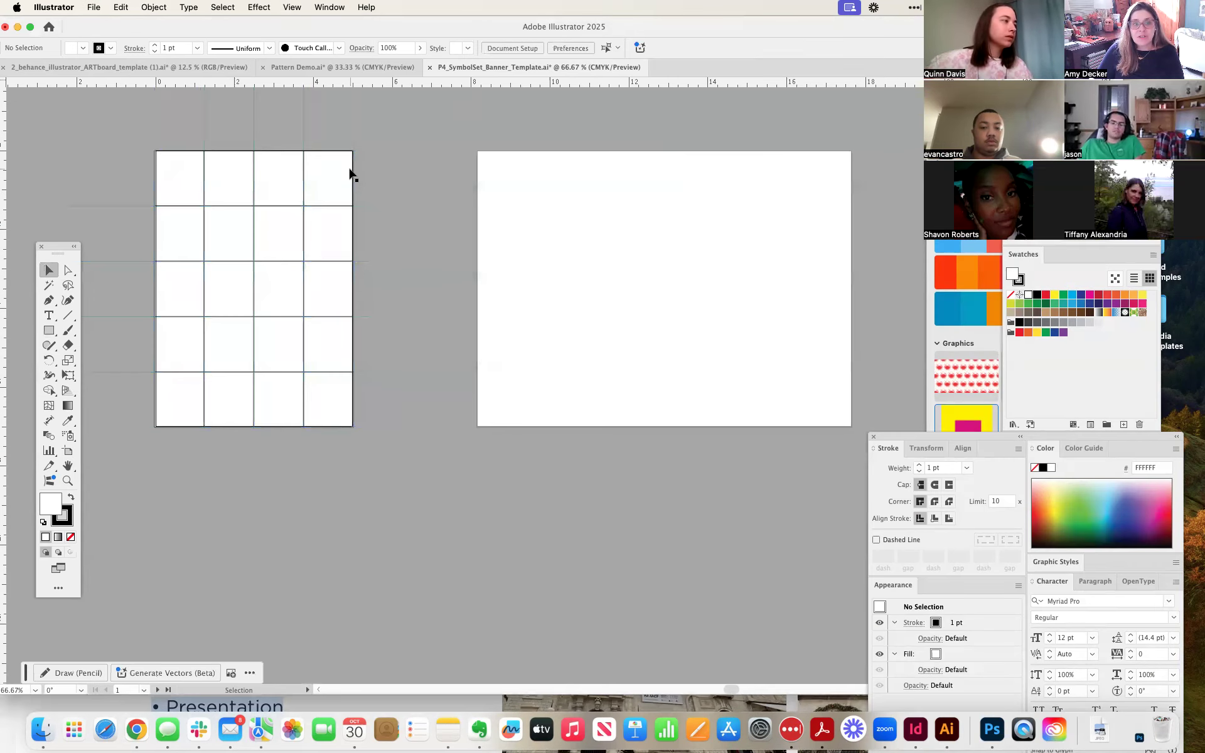
{"action": "key", "text": "super+equal"}
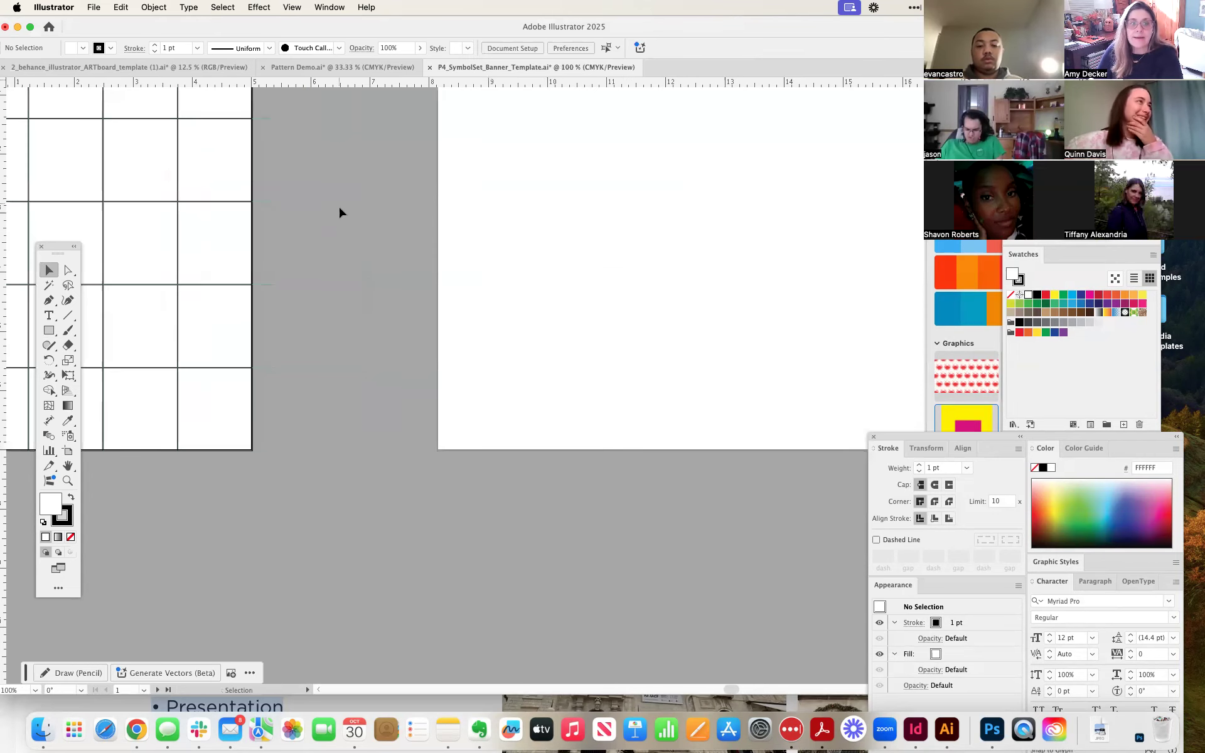
{"action": "left_click_drag", "start_coordinate": [303, 240], "coordinate": [531, 320]}
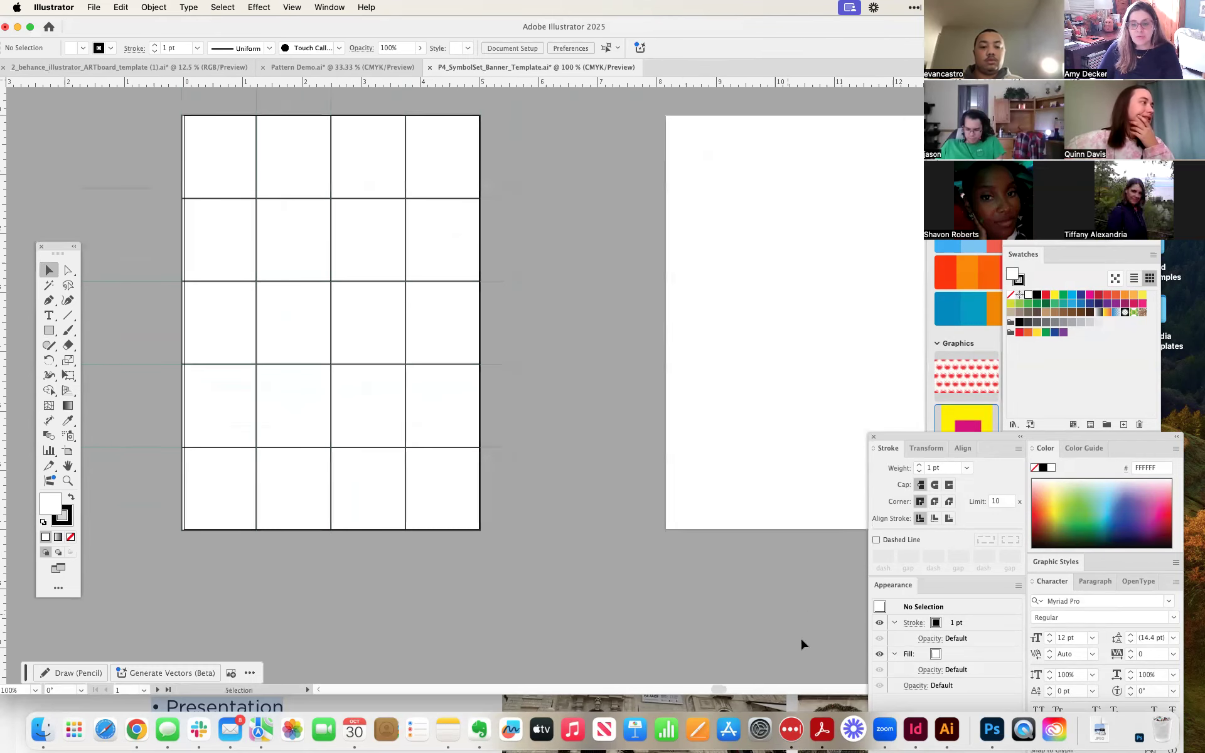
{"action": "left_click", "coordinate": [730, 705]}
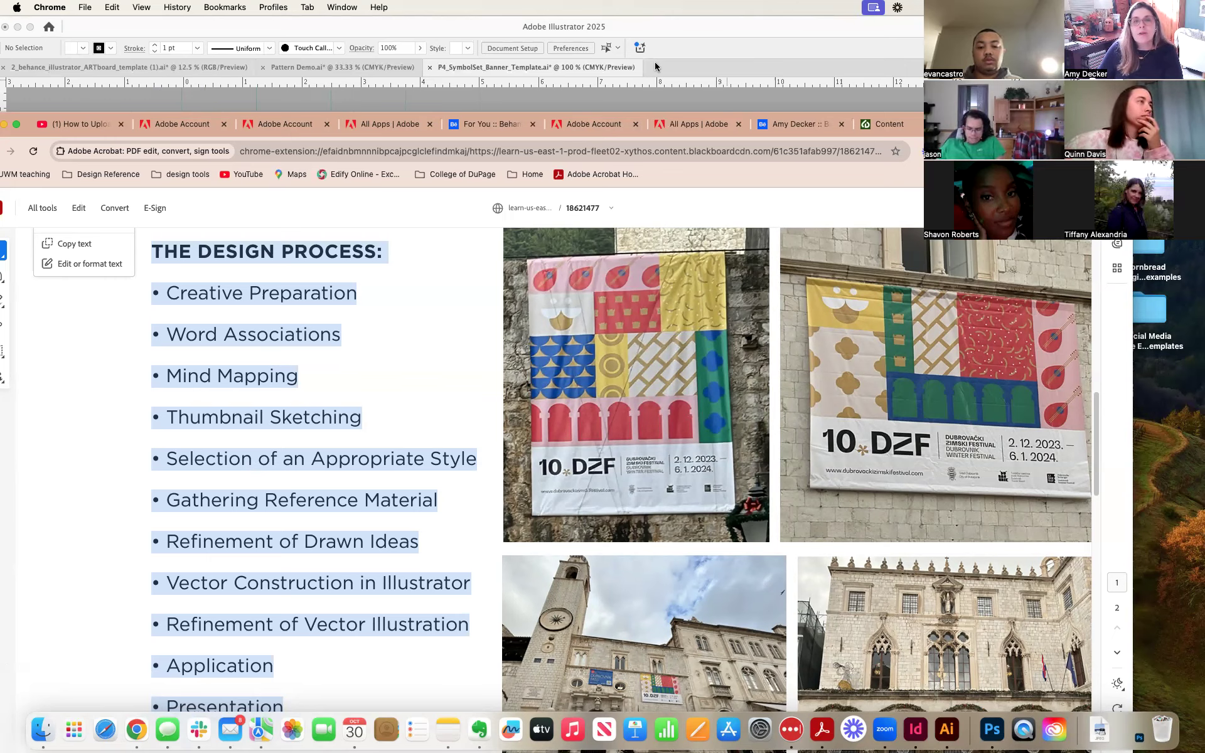
{"action": "left_click", "coordinate": [657, 101]}
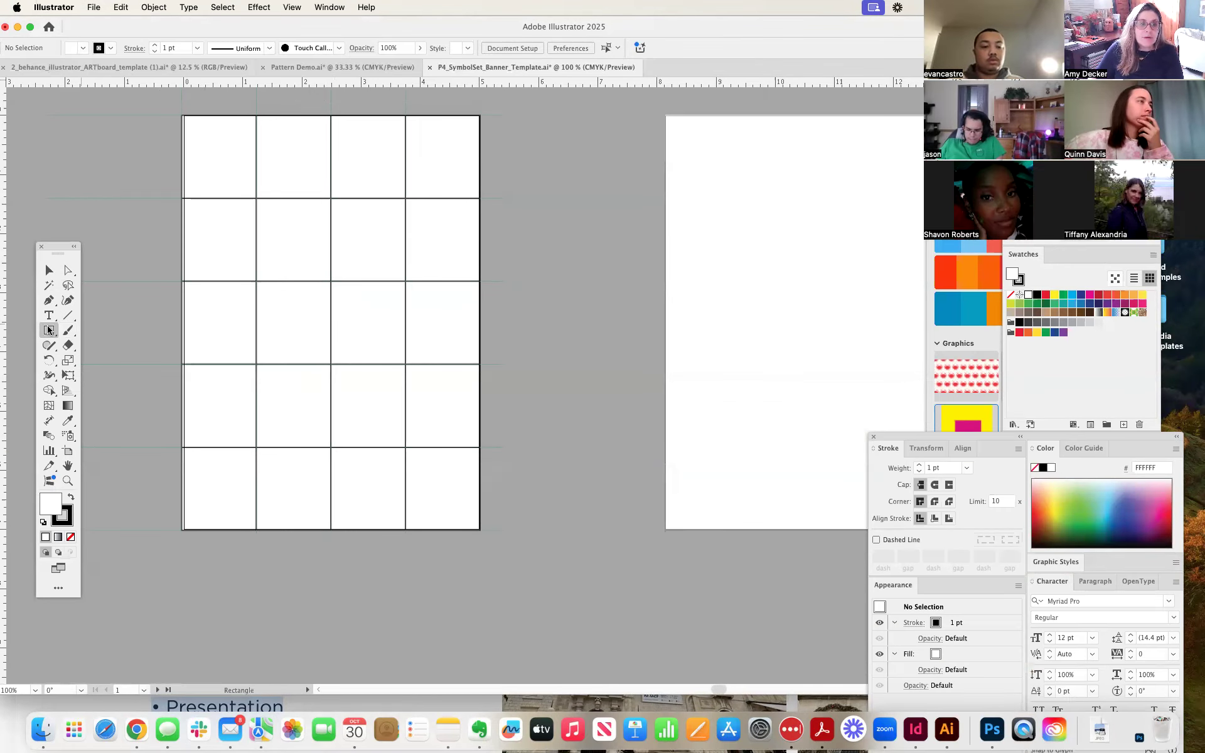
Step: Delete the four grid cells in the first two columns of the top two rows
{"action": "left_click", "coordinate": [69, 270]}
{"action": "left_click_drag", "start_coordinate": [183, 216], "coordinate": [183, 215]}
{"action": "left_click", "coordinate": [204, 199]}
{"action": "left_click", "coordinate": [251, 181]}
{"action": "left_click_drag", "start_coordinate": [229, 161], "coordinate": [129, 139]}
{"action": "key", "text": "Delete"}
{"action": "left_click", "coordinate": [289, 165]}
{"action": "key", "text": "Delete"}
{"action": "left_click", "coordinate": [283, 248]}
{"action": "key", "text": "Delete"}
{"action": "left_click", "coordinate": [228, 248]}
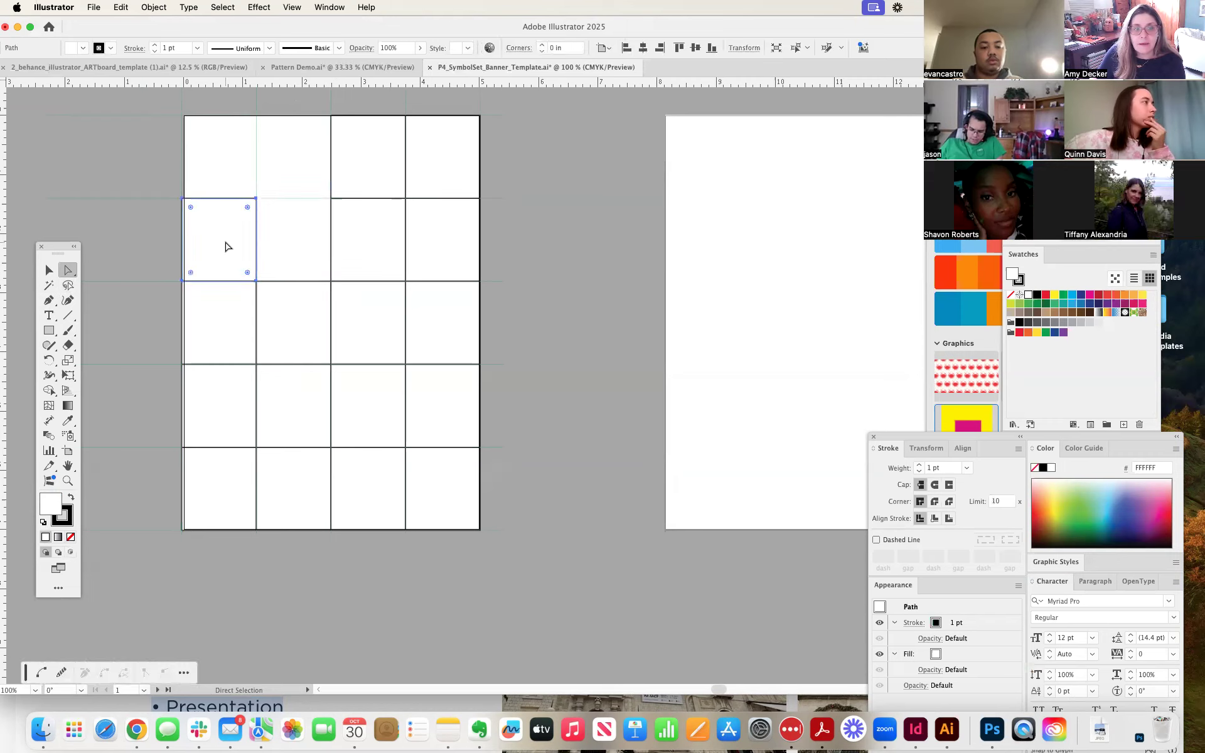
{"action": "key", "text": "Delete"}
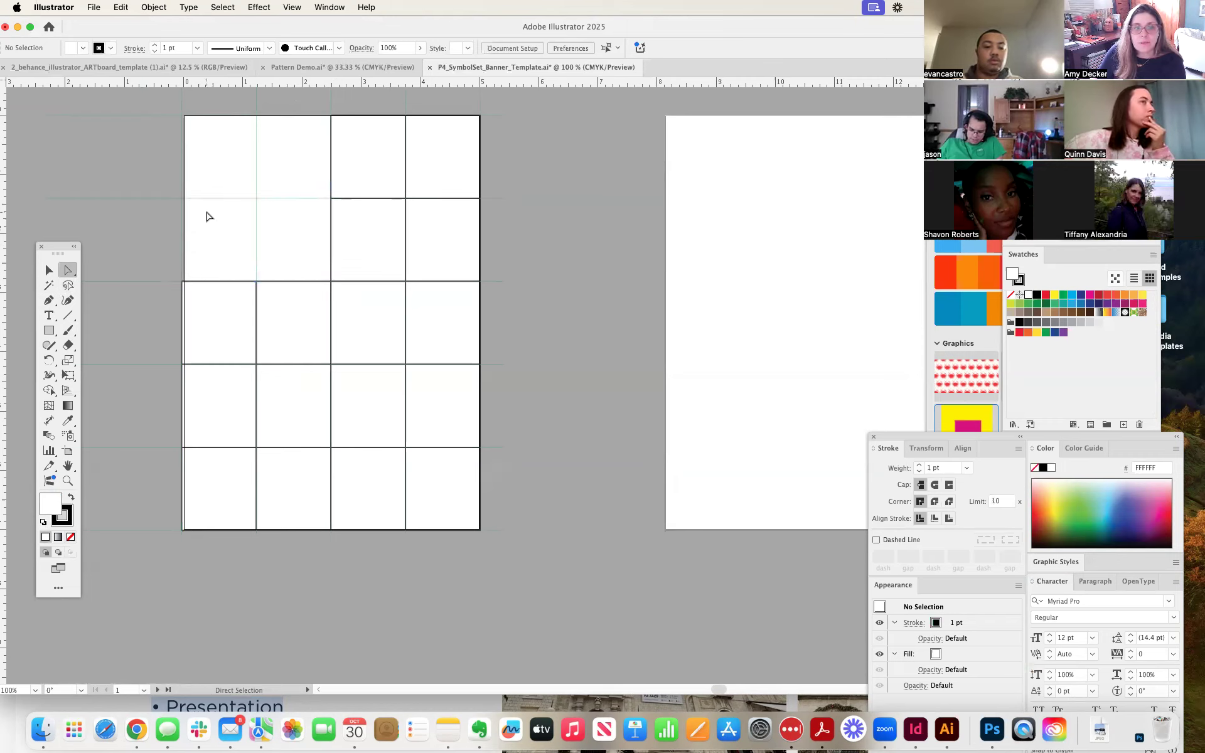
{"action": "left_click", "coordinate": [375, 233]}
{"action": "key", "text": "Delete"}
{"action": "left_click", "coordinate": [434, 242]}
{"action": "key", "text": "Delete"}
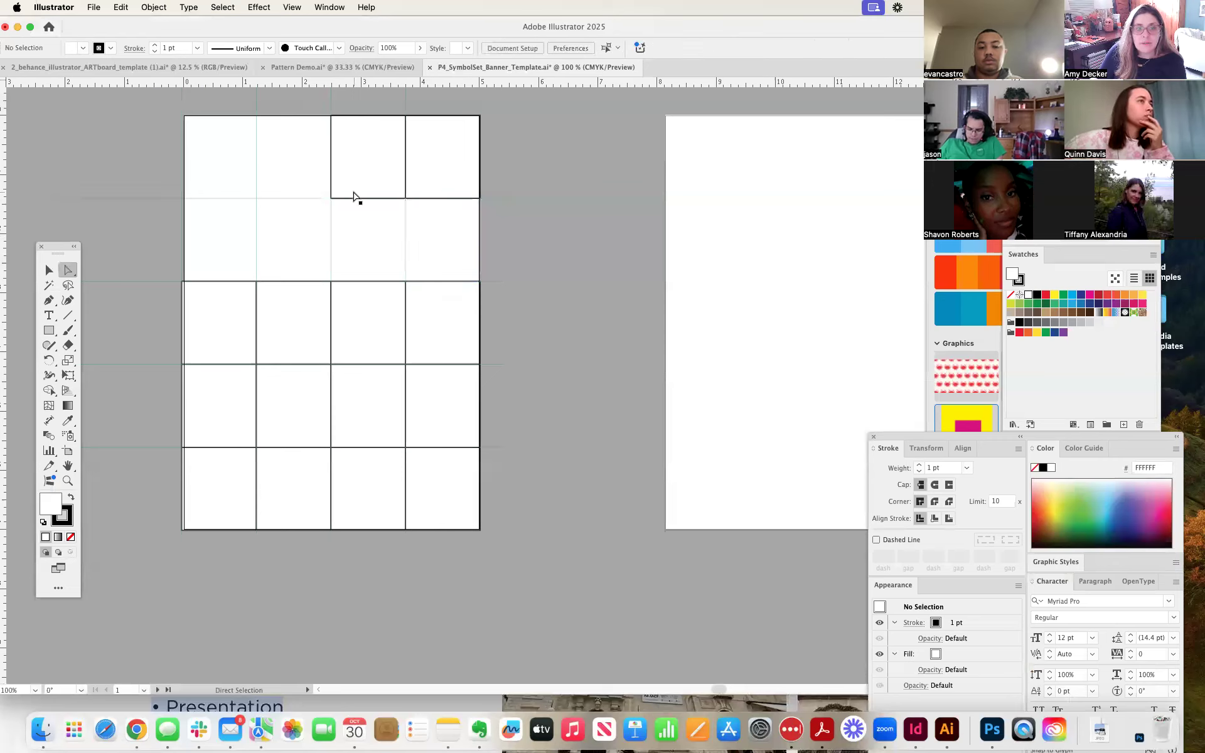
{"action": "key", "text": "super+z"}
{"action": "key", "text": "super+z"}
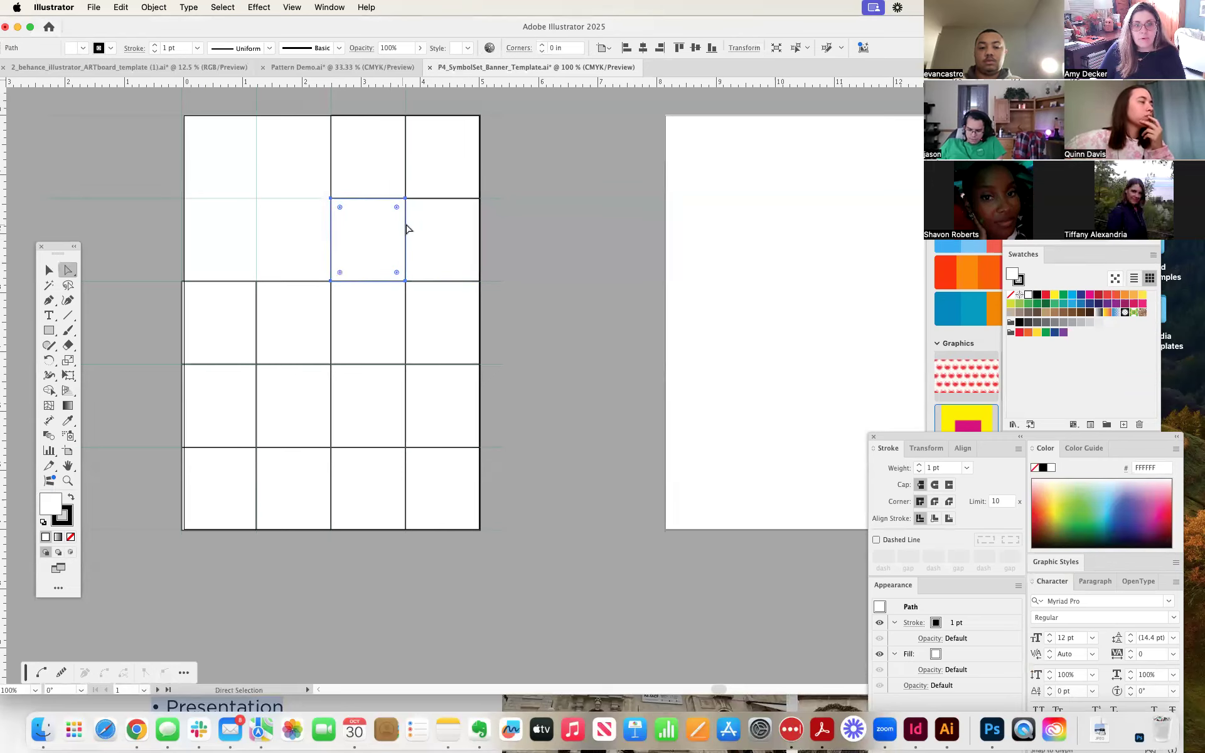
{"action": "left_click", "coordinate": [442, 236]}
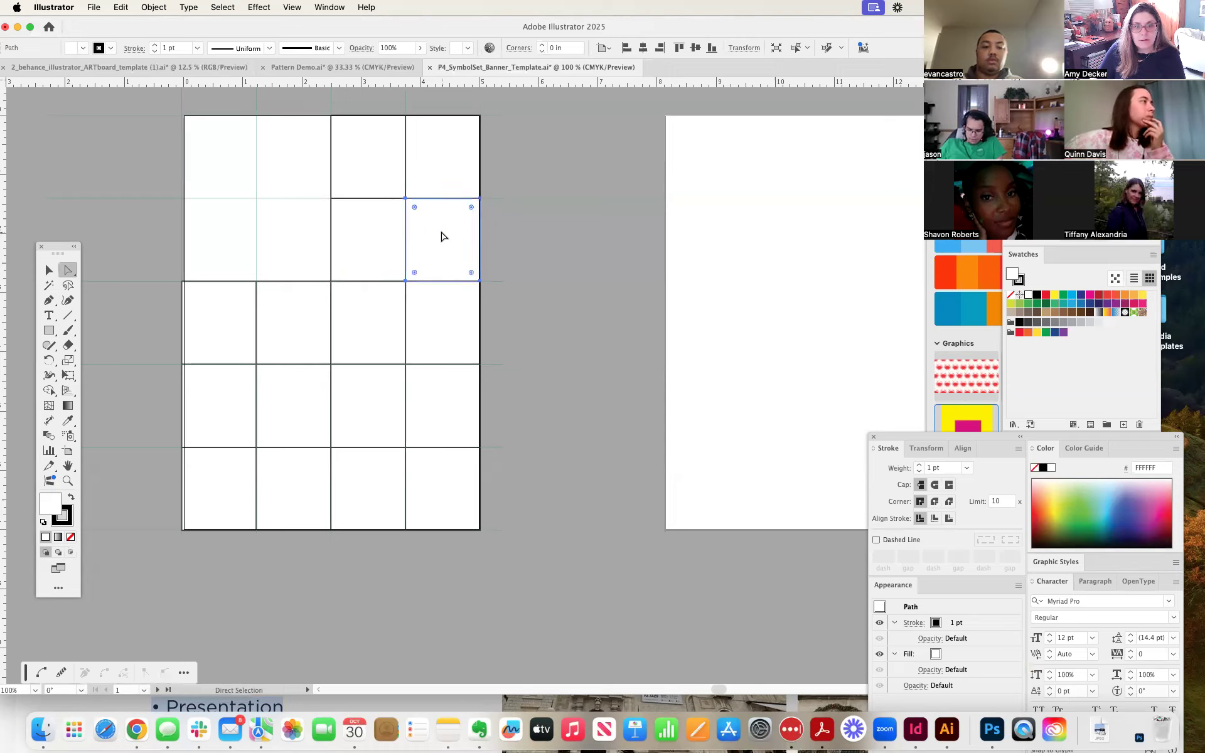
{"action": "key", "text": "Delete"}
{"action": "left_click", "coordinate": [408, 239]}
{"action": "key", "text": "Delete"}
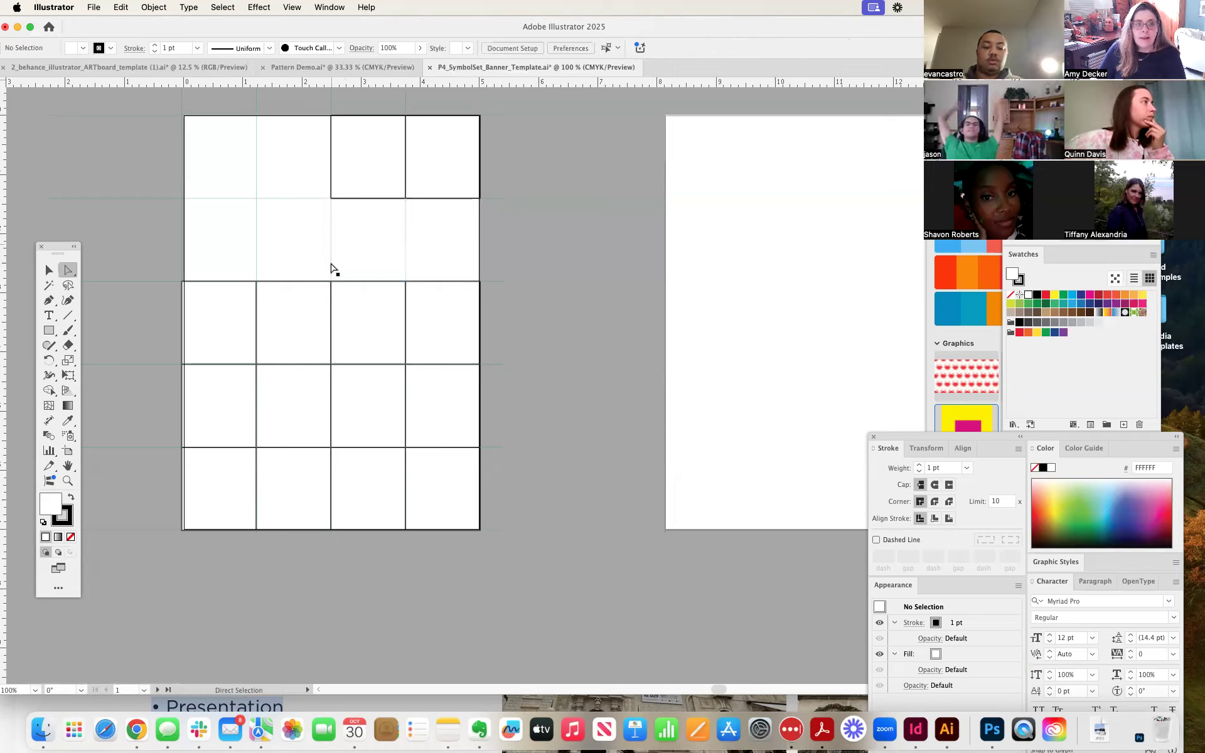
{"action": "key", "text": "super+z"}
{"action": "key", "text": "super+z"}
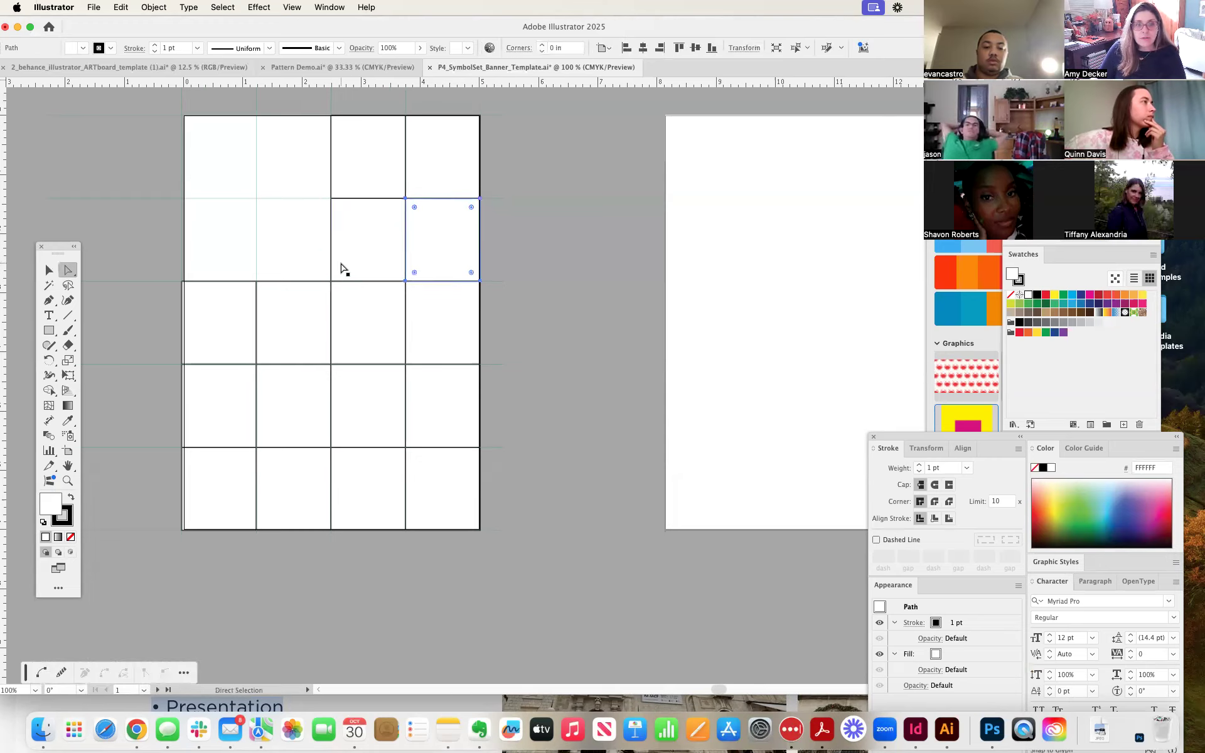
Step: Stretch the last cell of the second row leftward so it spans the third and fourth columns
{"action": "left_click", "coordinate": [442, 255]}
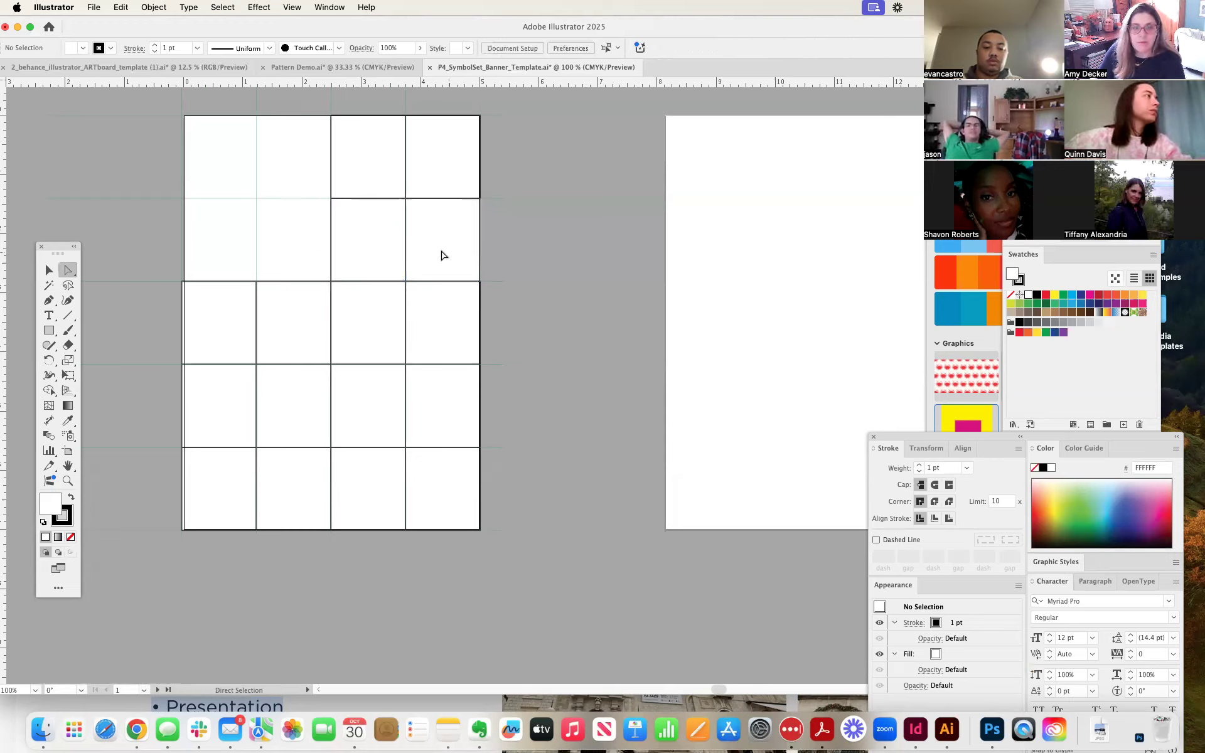
{"action": "left_click", "coordinate": [404, 245]}
{"action": "left_click_drag", "start_coordinate": [404, 245], "coordinate": [481, 250]}
{"action": "left_click_drag", "start_coordinate": [379, 244], "coordinate": [333, 238]}
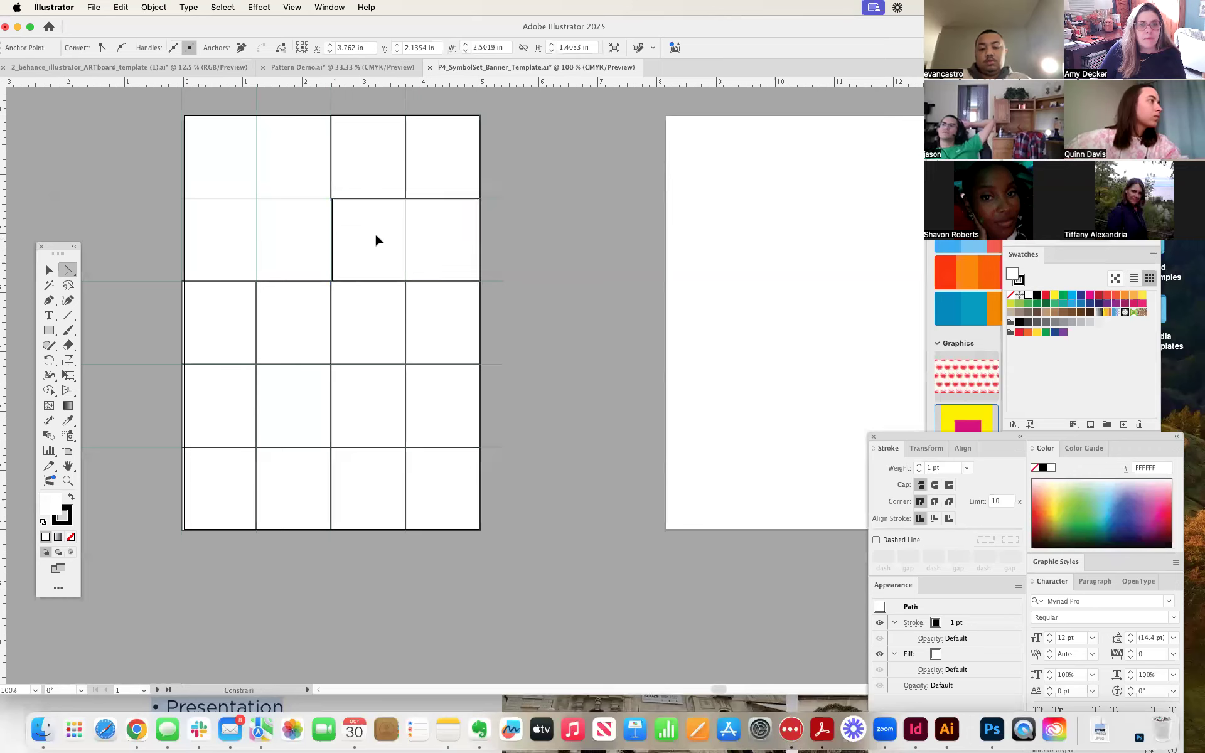
{"action": "left_click", "coordinate": [374, 241]}
{"action": "left_click", "coordinate": [591, 242]}
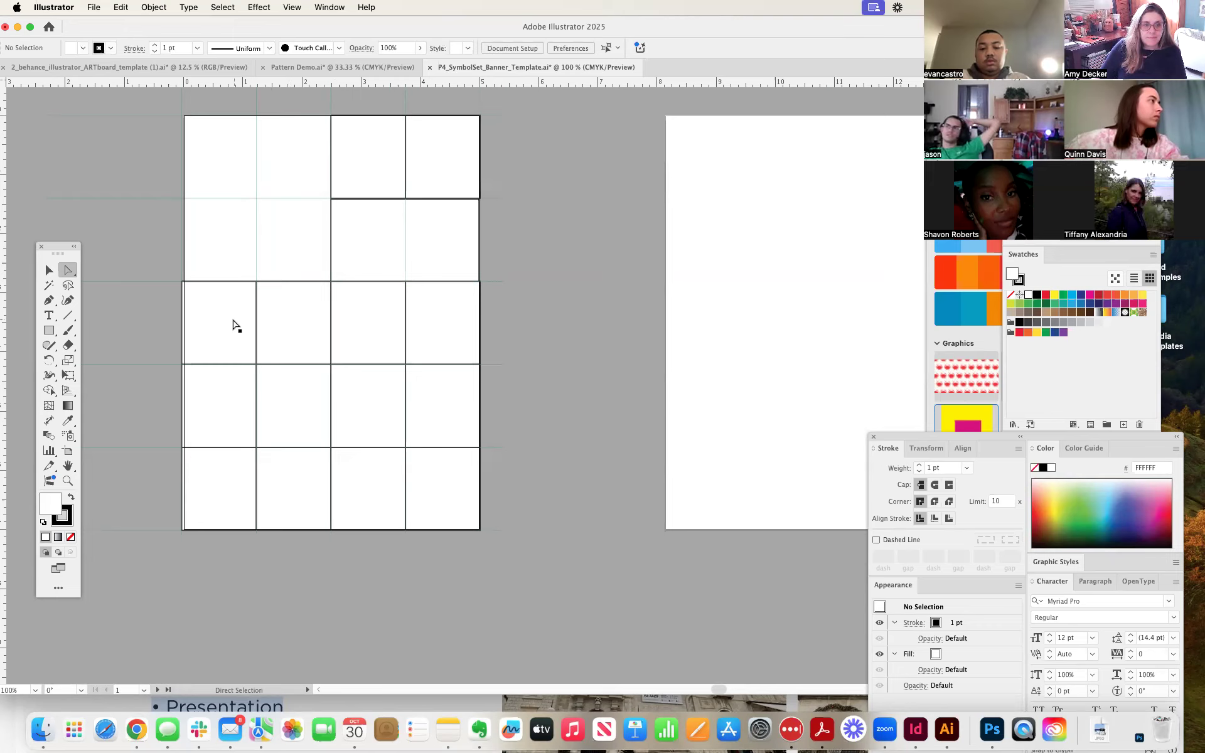
Step: Delete the first three cells of the third grid row
{"action": "left_click", "coordinate": [286, 330]}
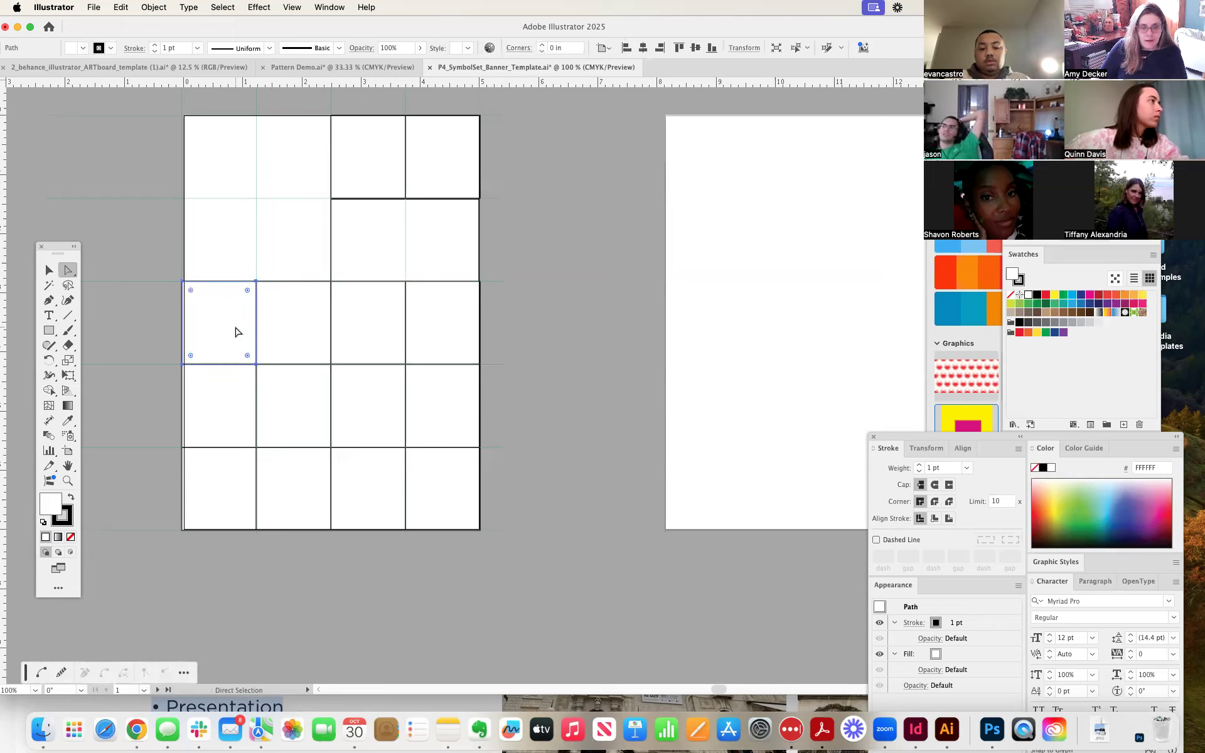
{"action": "key", "text": "Delete"}
{"action": "left_click", "coordinate": [338, 330]}
{"action": "key", "text": "Delete"}
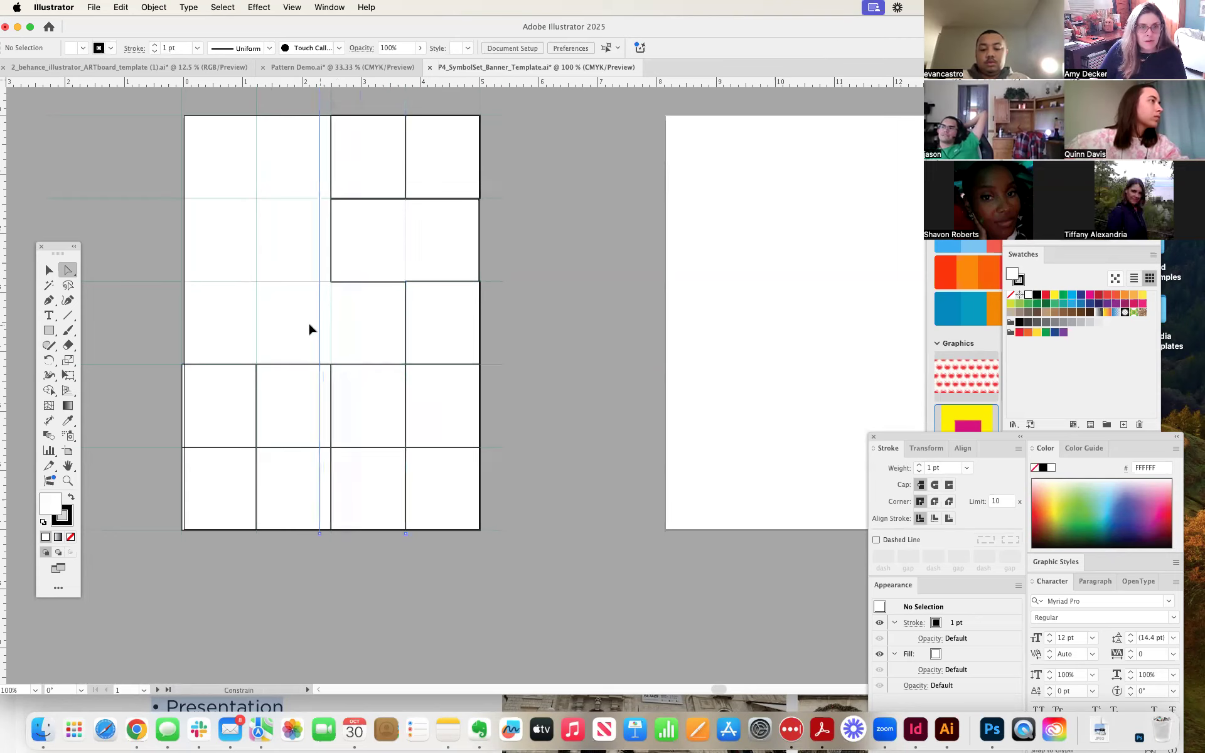
Step: Stretch the remaining third-row cell leftward to span the full width of the grid, and deselect it
{"action": "left_click", "coordinate": [189, 328]}
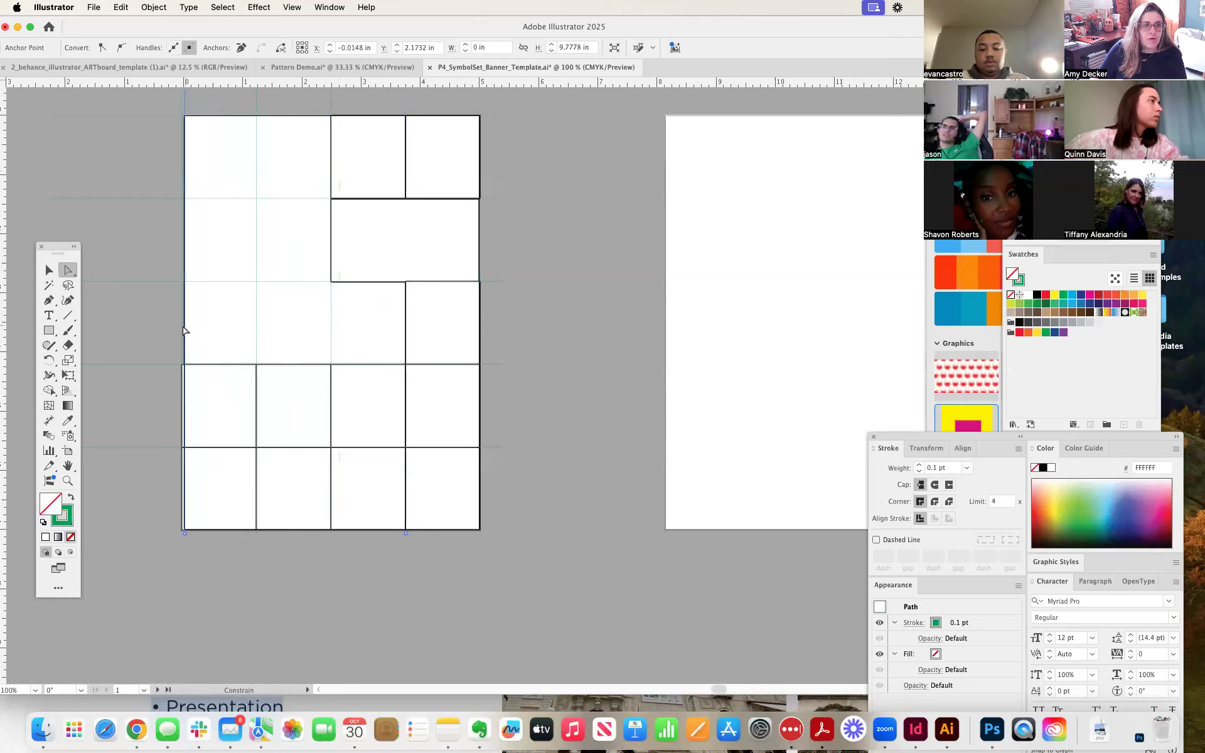
{"action": "left_click_drag", "start_coordinate": [406, 325], "coordinate": [368, 323]}
{"action": "left_click_drag", "start_coordinate": [233, 325], "coordinate": [189, 328]}
{"action": "left_click", "coordinate": [500, 277]}
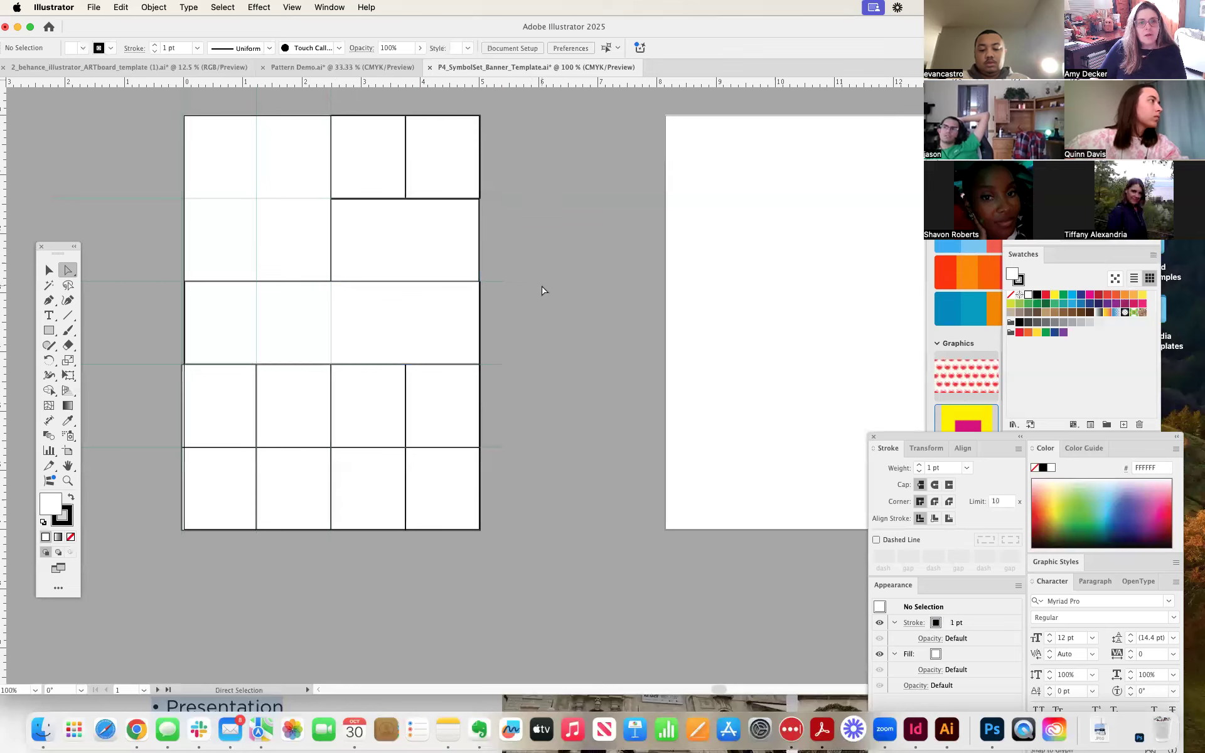
Step: Extend the fourth-row cell in the third column down to the grid's lower edge so it spans the last two rows
{"action": "left_click", "coordinate": [378, 449]}
{"action": "left_click", "coordinate": [380, 449]}
{"action": "left_click", "coordinate": [381, 453]}
{"action": "left_click_drag", "start_coordinate": [381, 453], "coordinate": [373, 531]}
{"action": "left_click_drag", "start_coordinate": [385, 405], "coordinate": [384, 370]}
{"action": "left_click", "coordinate": [371, 502]}
{"action": "left_click_drag", "start_coordinate": [371, 495], "coordinate": [367, 531]}
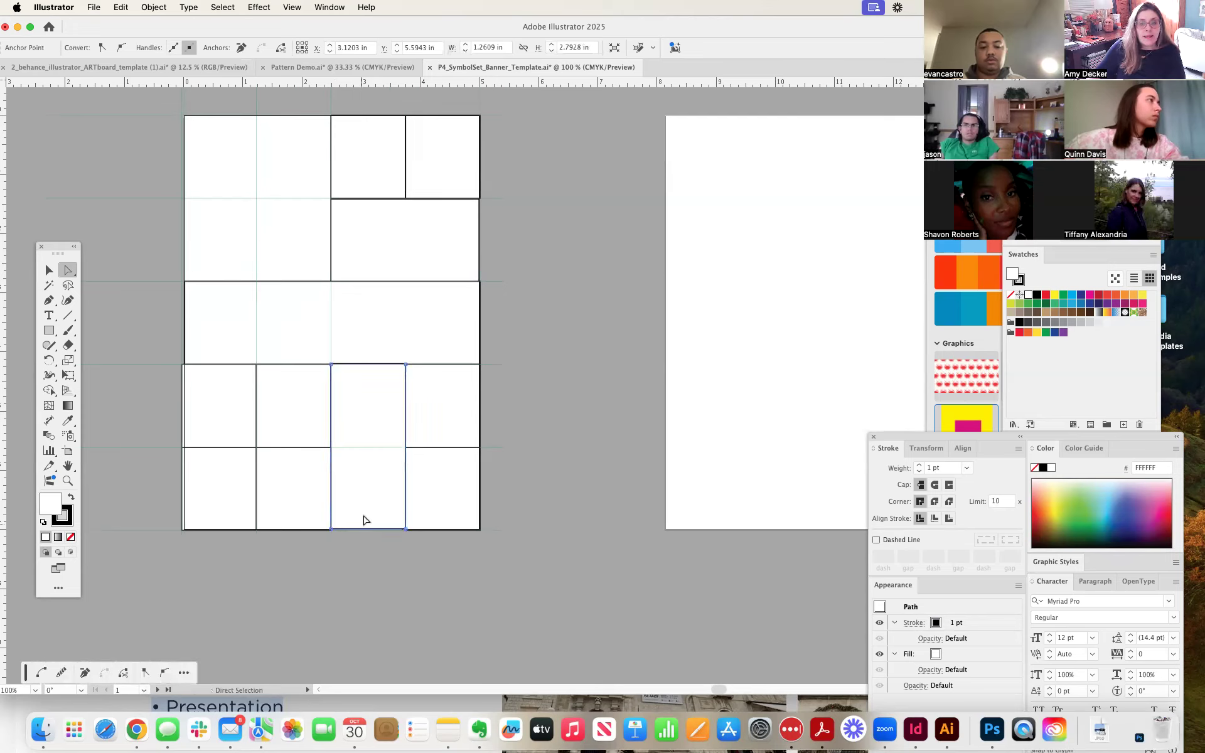
Step: Fill the tall block in the third column with the crab pattern from the Pattern Demo swatch library
{"action": "left_click", "coordinate": [364, 408]}
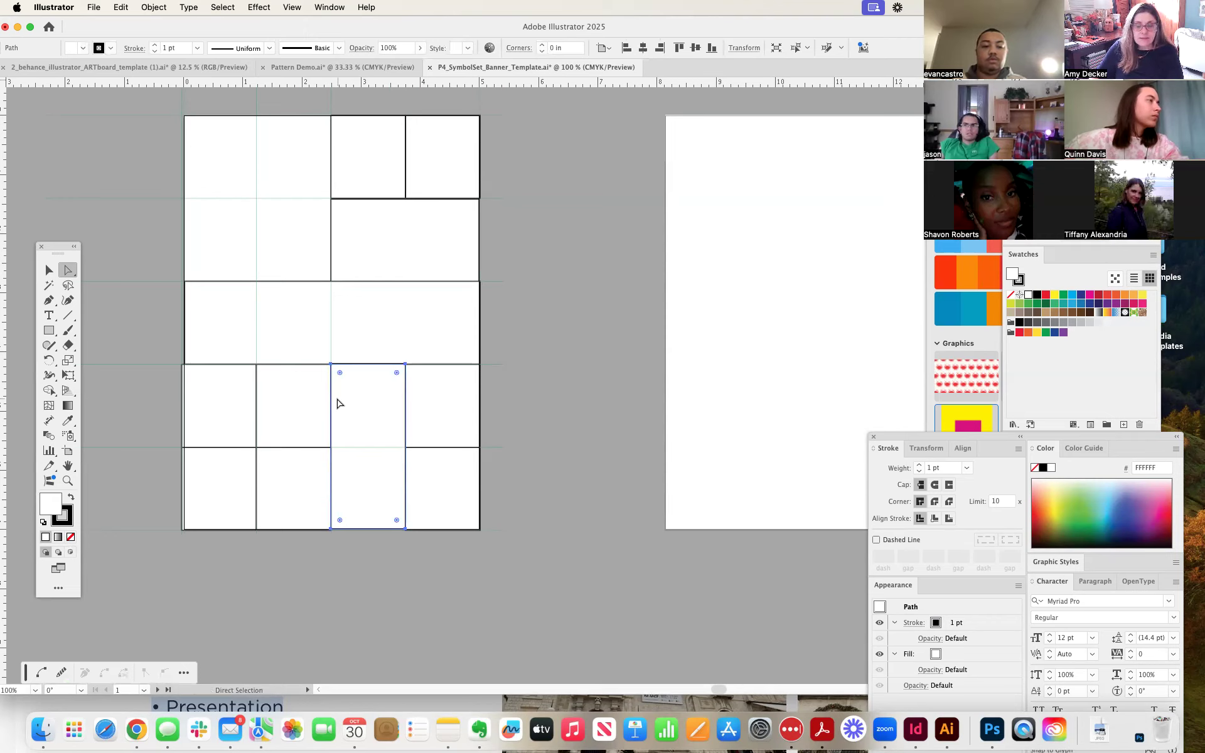
{"action": "left_click", "coordinate": [1113, 512]}
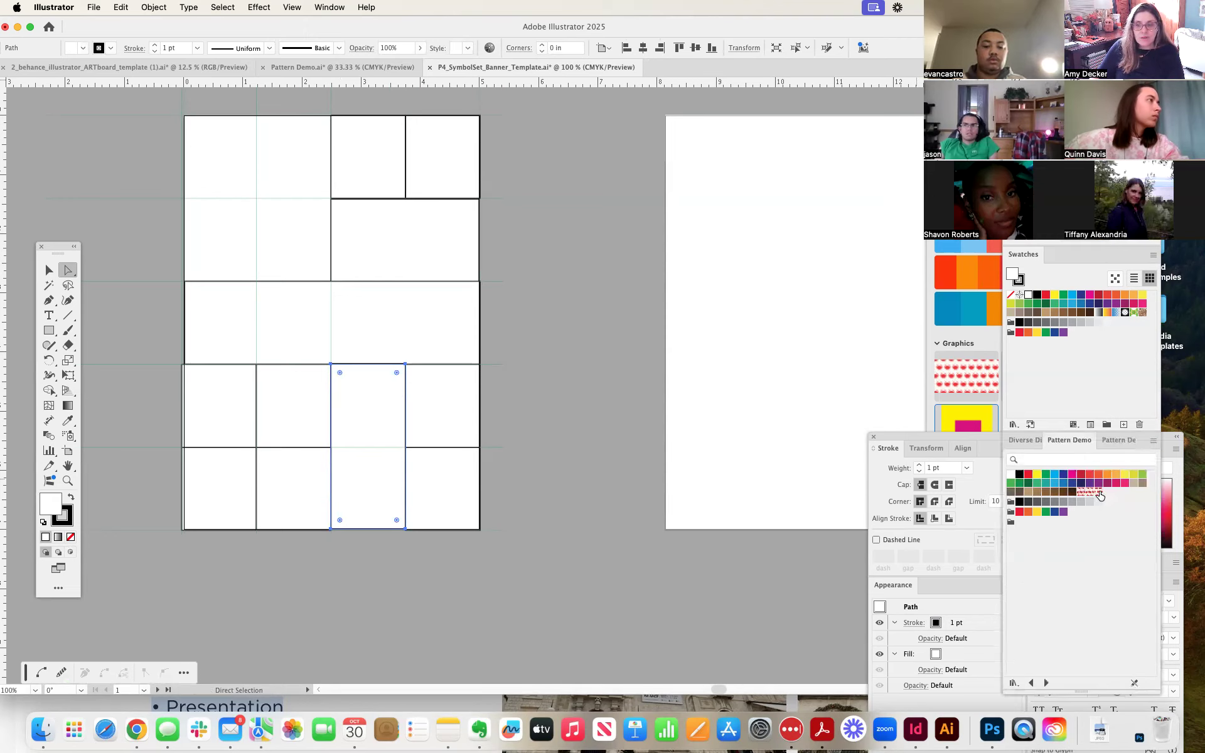
{"action": "left_click", "coordinate": [1099, 494]}
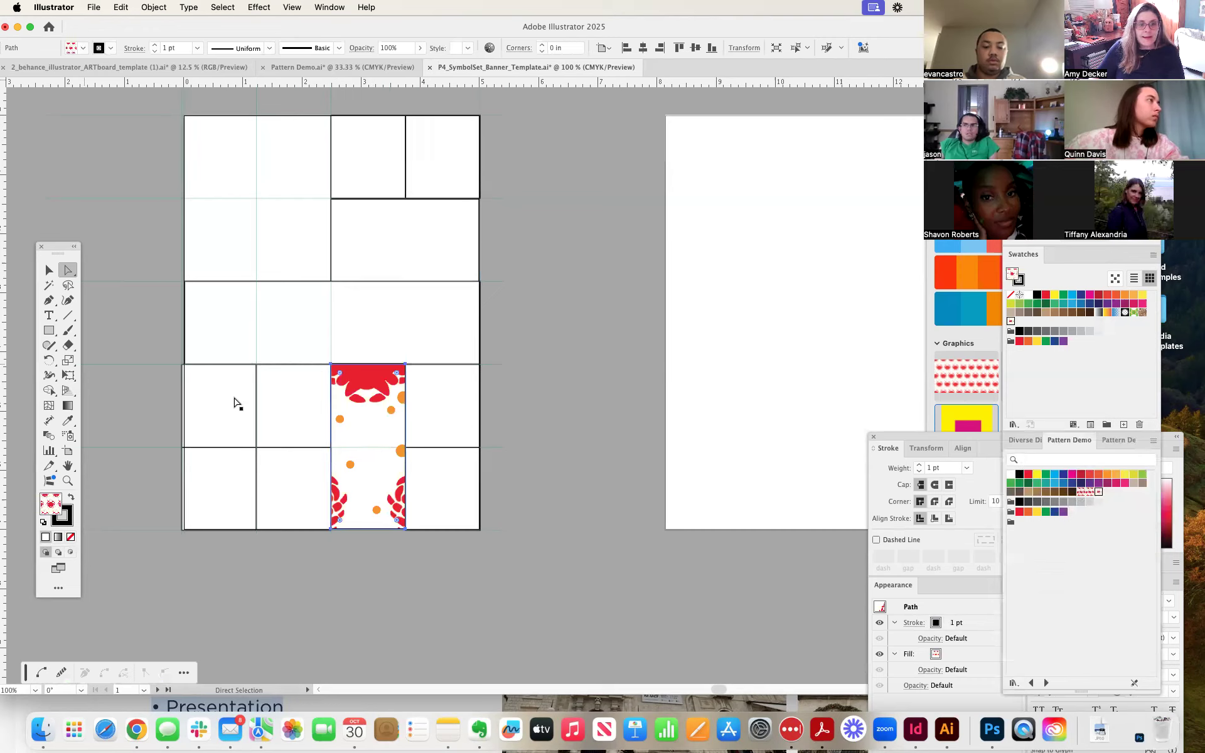
Step: Try scaling the tall block together with its crab pattern uniformly to 20%, and undo the scaling
{"action": "double_click", "coordinate": [68, 359]}
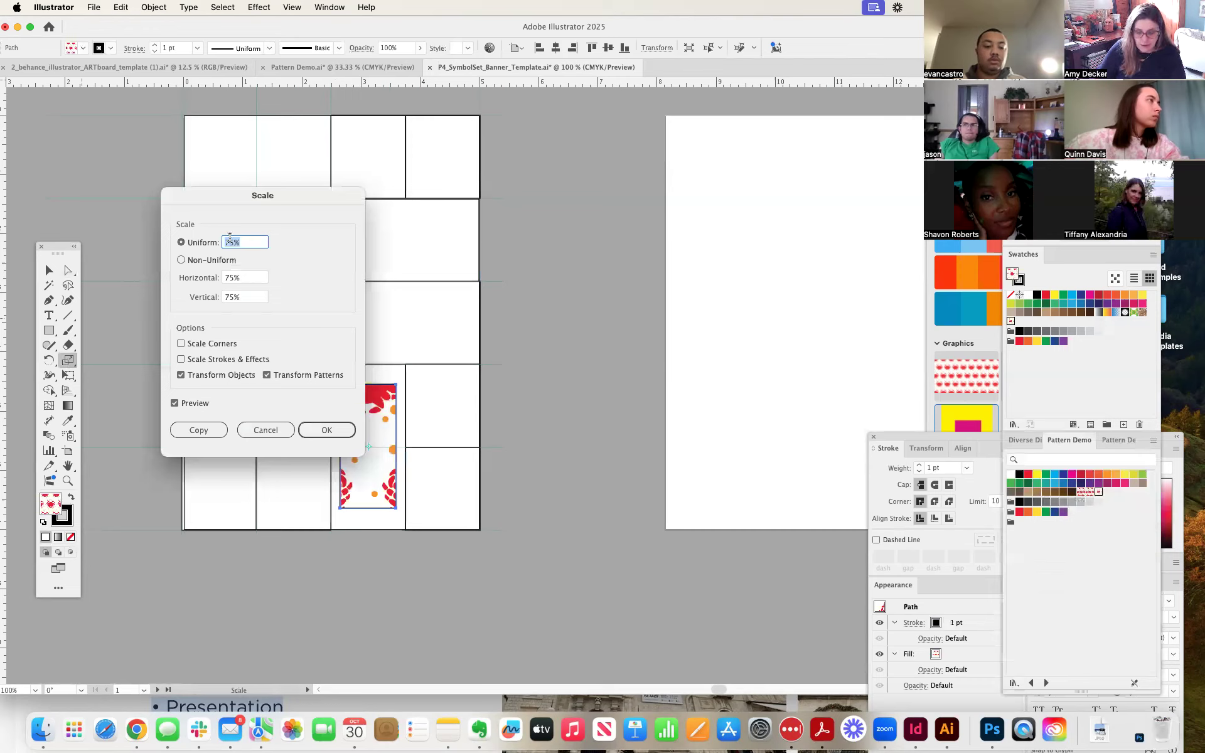
{"action": "type", "text": "20"}
{"action": "key", "text": "Return"}
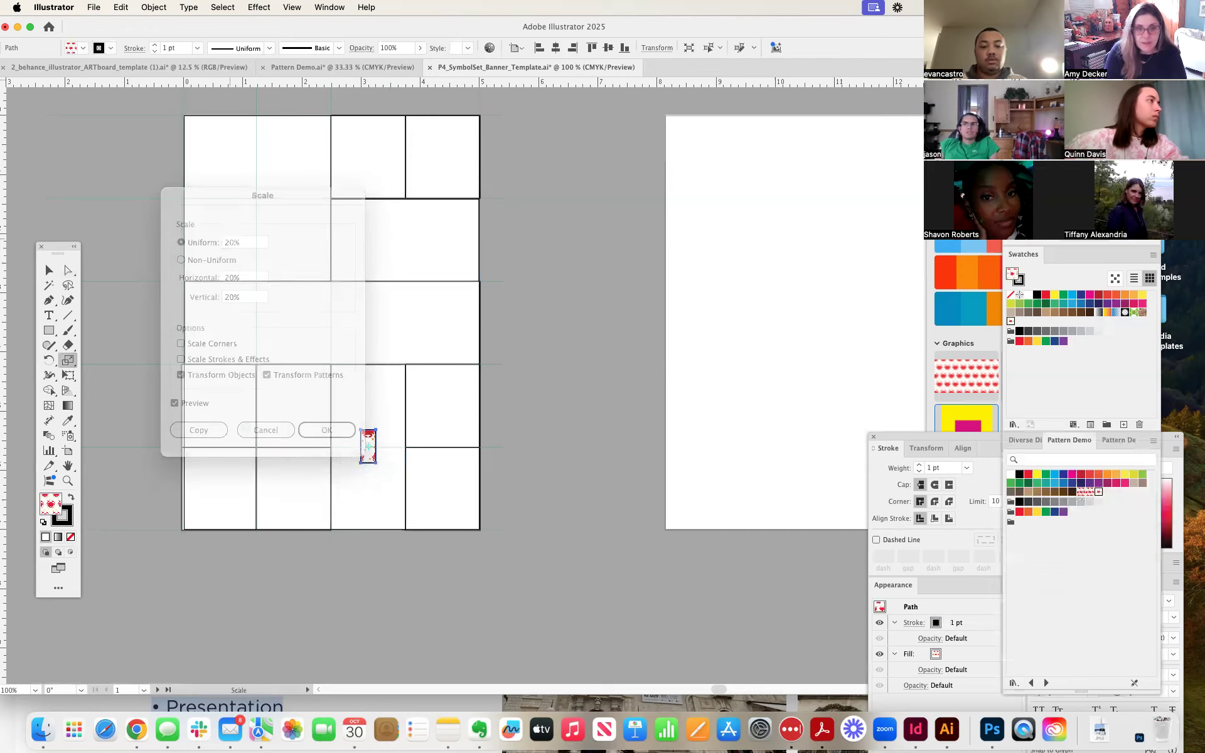
{"action": "key", "text": "super+z"}
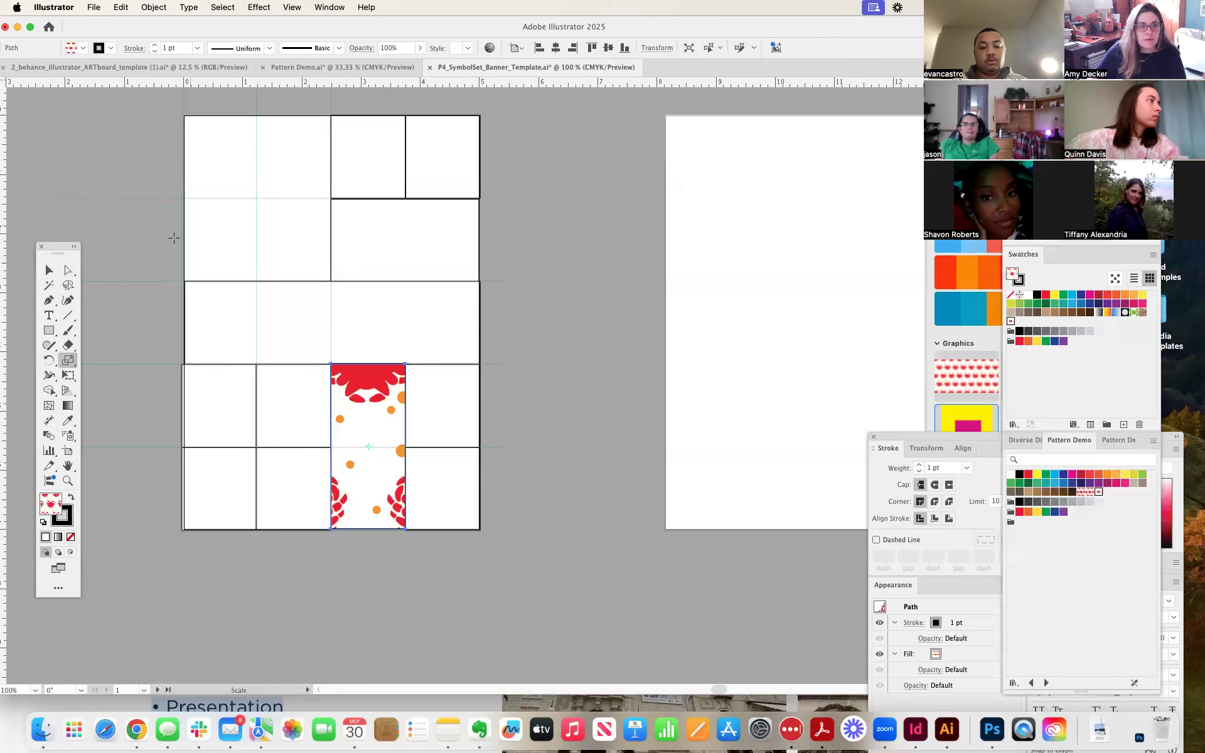
Step: Scale only the crab pattern inside the tall block uniformly to 20%, with Transform Objects off and Transform Patterns on
{"action": "double_click", "coordinate": [71, 361]}
{"action": "left_click", "coordinate": [181, 375]}
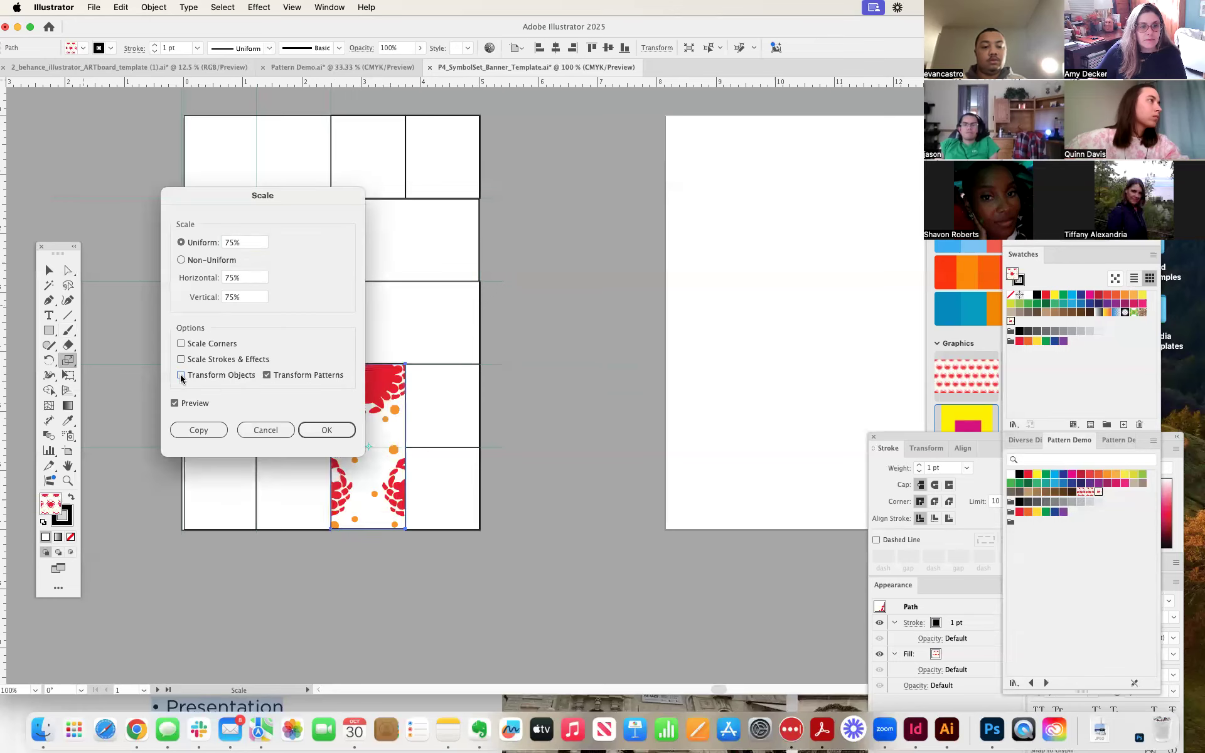
{"action": "left_click", "coordinate": [231, 243]}
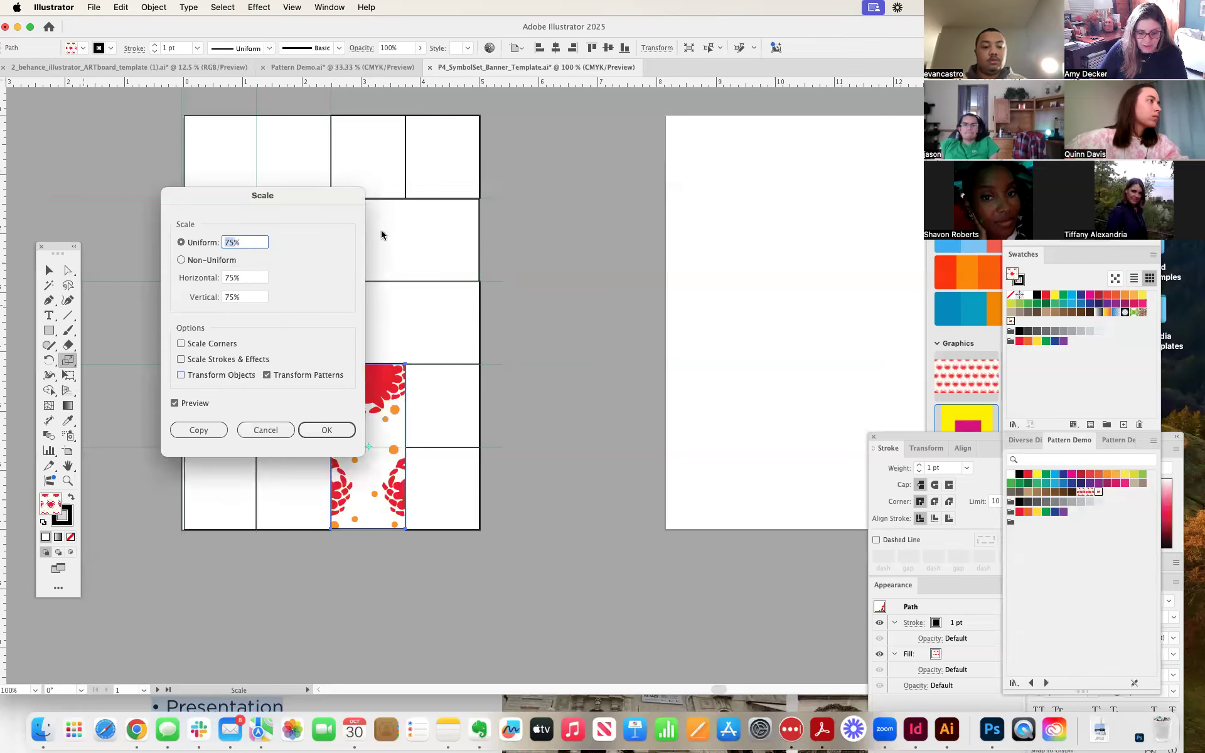
{"action": "type", "text": "20"}
{"action": "key", "text": "Return"}
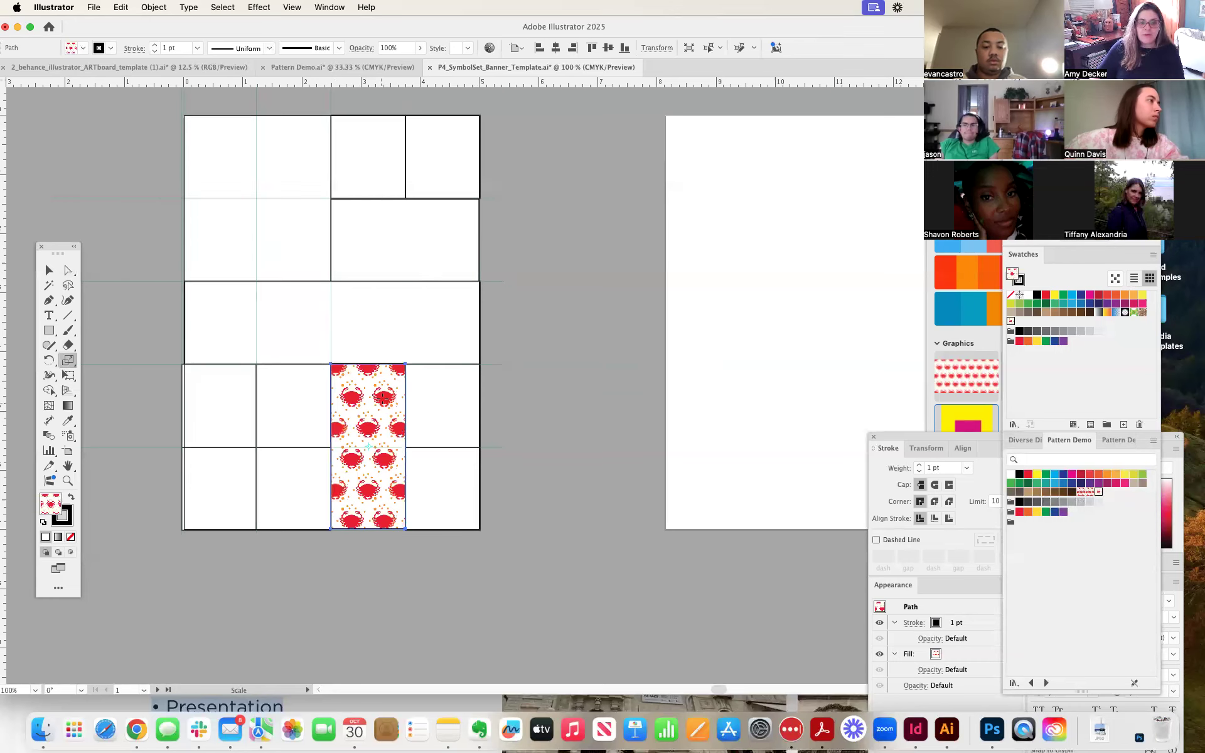
Step: Draw a rectangle over the first two columns and rows of the grid, fill it with theme red, and deselect it
{"action": "left_click", "coordinate": [49, 272]}
{"action": "left_click", "coordinate": [48, 330]}
{"action": "left_click_drag", "start_coordinate": [183, 114], "coordinate": [330, 284]}
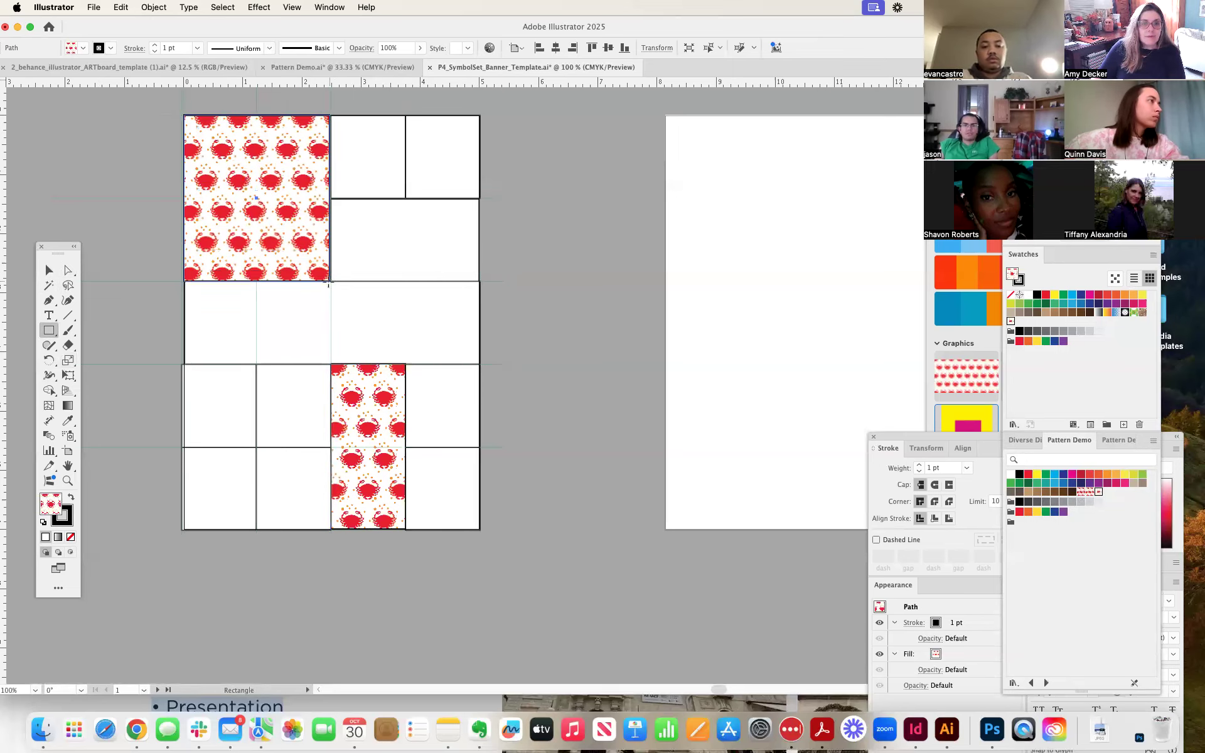
{"action": "left_click", "coordinate": [945, 272]}
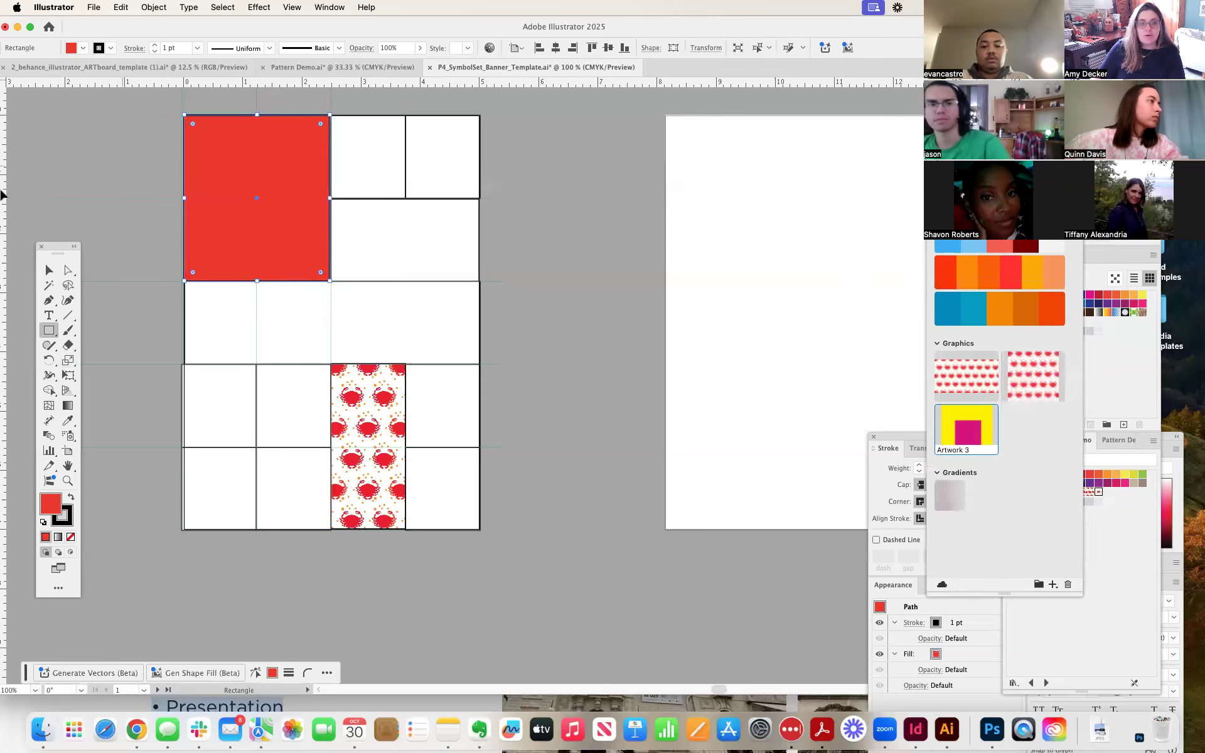
{"action": "left_click", "coordinate": [49, 270]}
{"action": "left_click", "coordinate": [94, 230]}
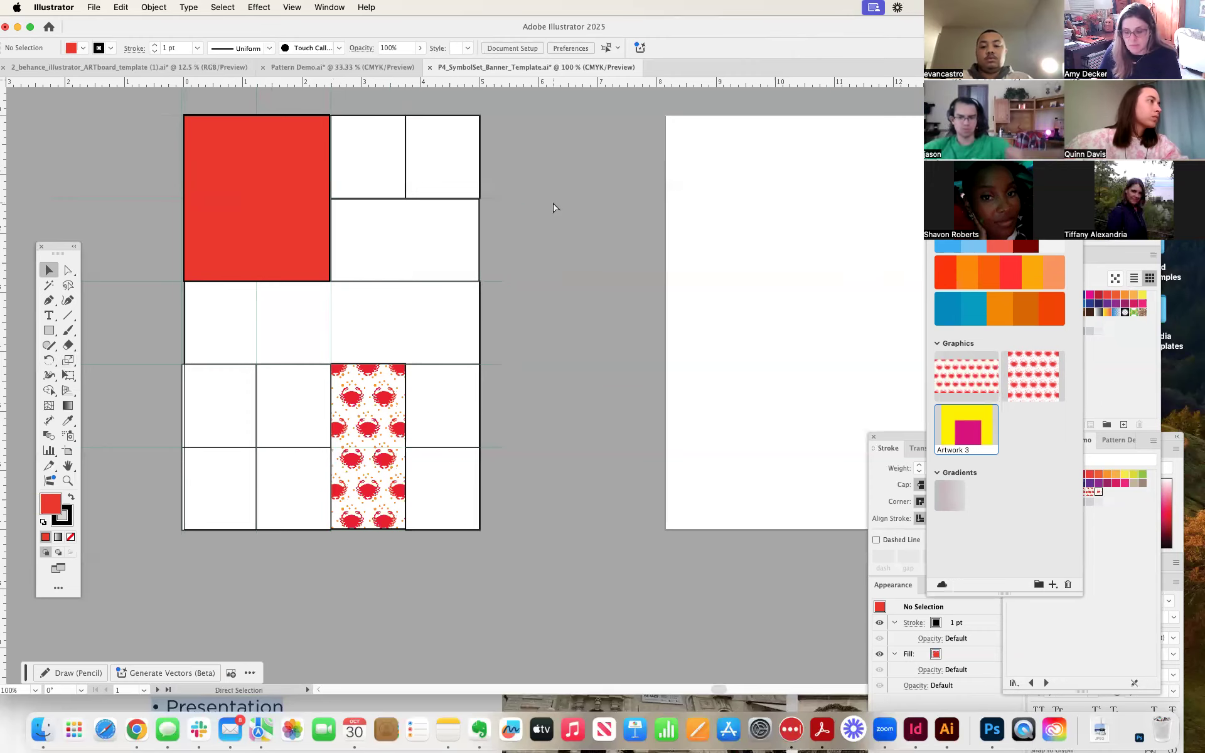
Step: Draw a rectangle covering the entire second artboard
{"action": "key", "text": "super+minus"}
{"action": "key", "text": "super+minus"}
{"action": "left_click_drag", "start_coordinate": [555, 195], "coordinate": [256, 121]}
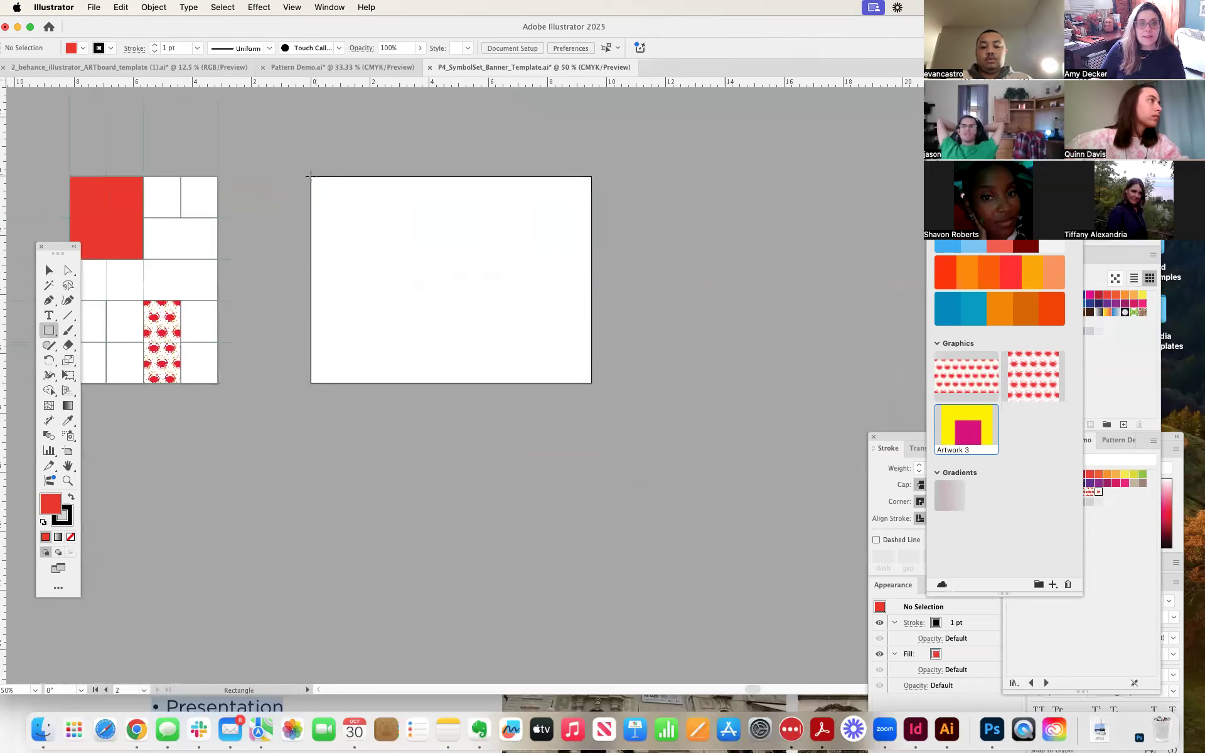
{"action": "left_click_drag", "start_coordinate": [310, 175], "coordinate": [590, 384]}
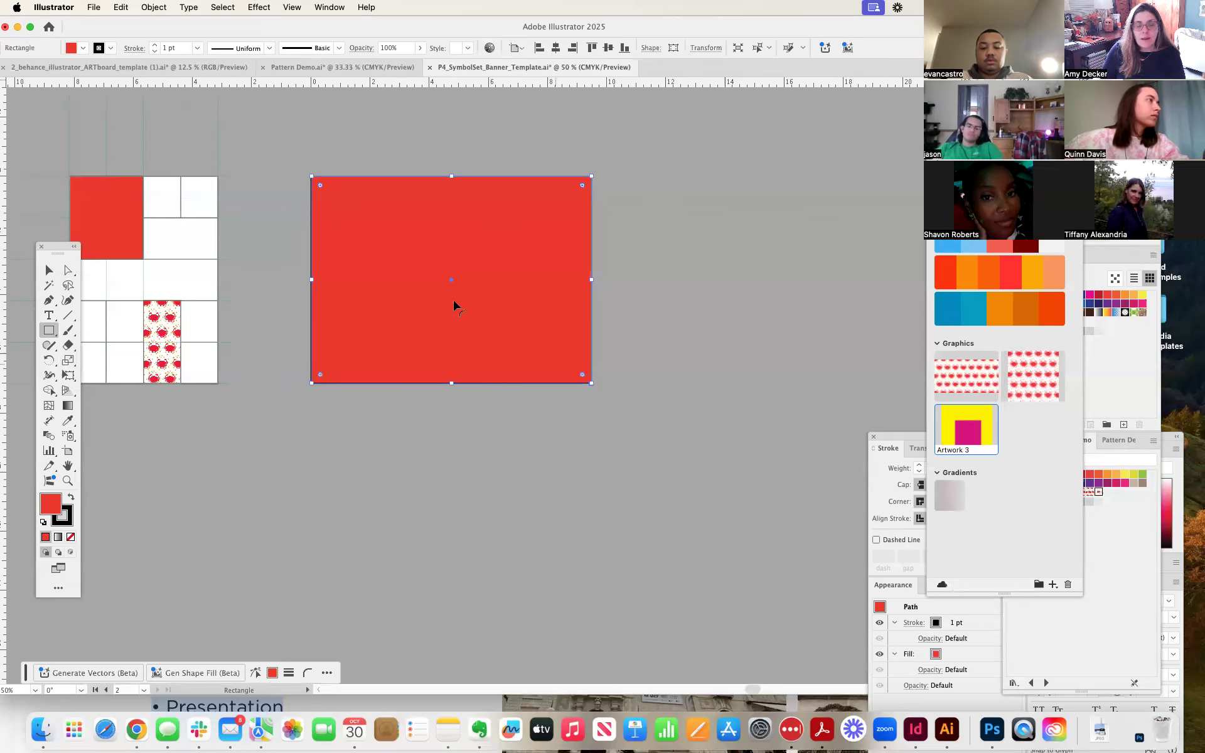
Step: Set up Split Into Grid for the second artboard's rectangle with 5 rows and 4 columns, and preview it
{"action": "left_click", "coordinate": [154, 7]}
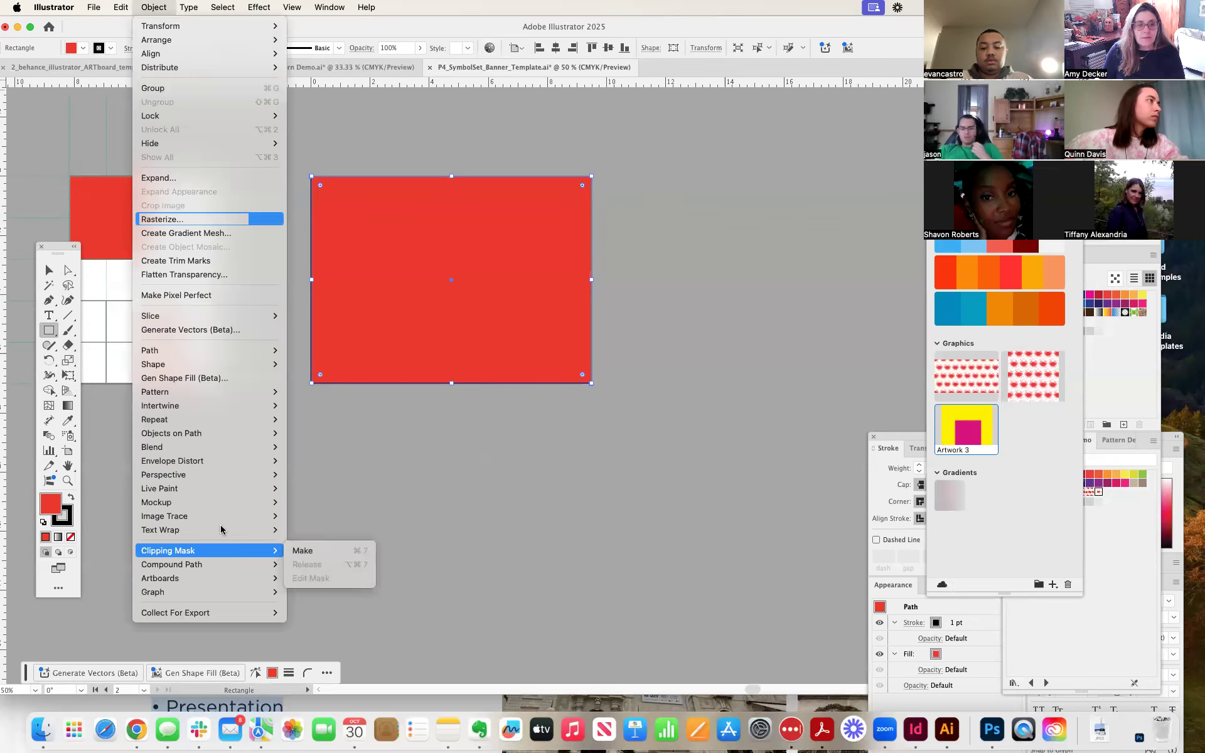
{"action": "mouse_move", "coordinate": [174, 353]}
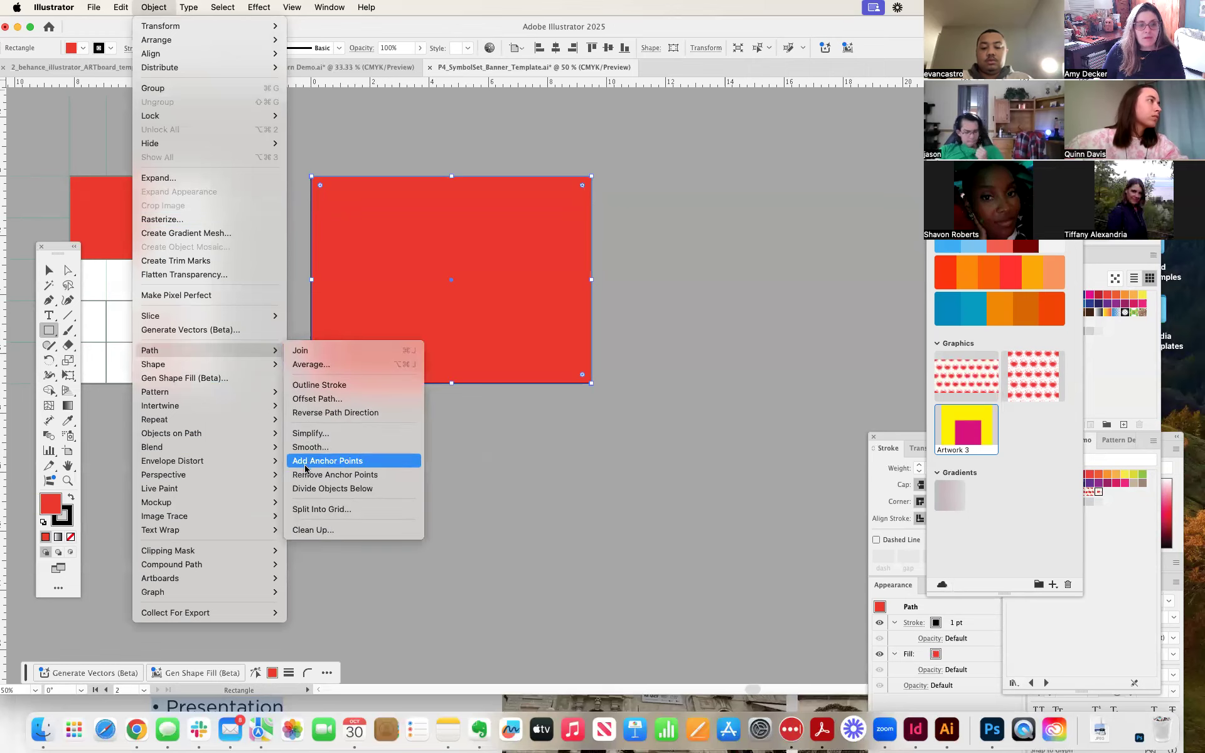
{"action": "left_click", "coordinate": [318, 508]}
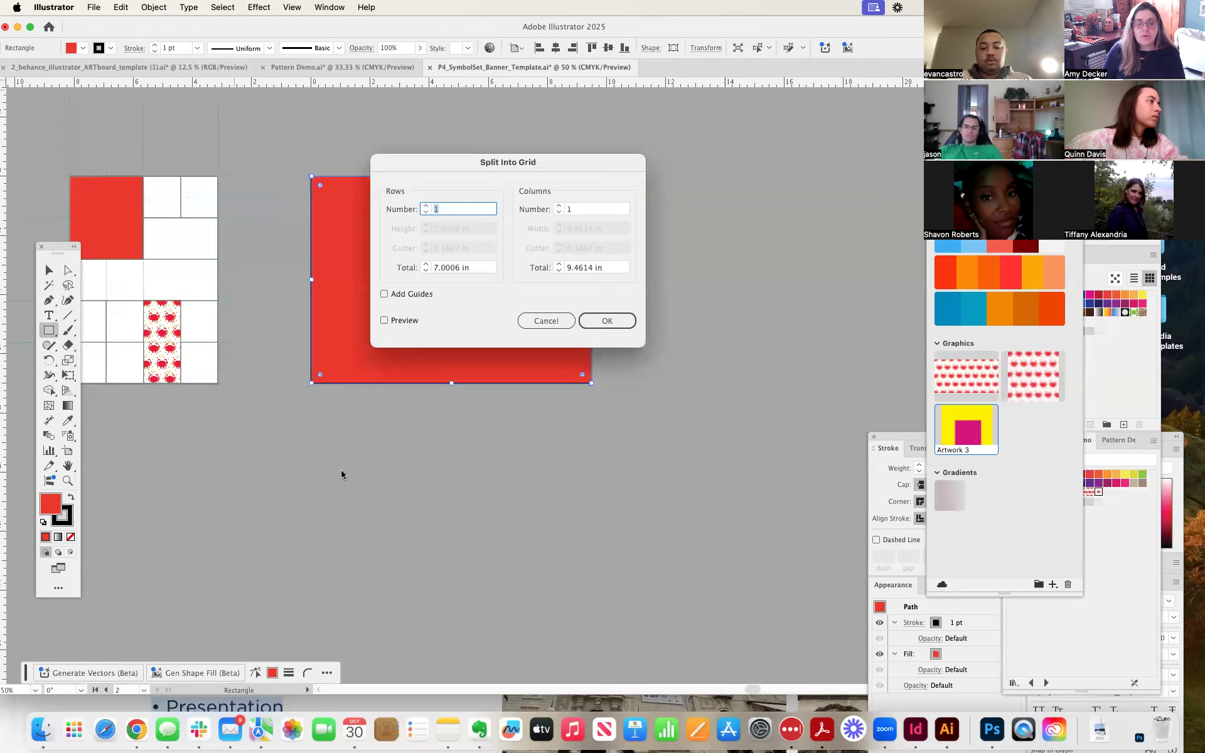
{"action": "left_click", "coordinate": [426, 205]}
{"action": "left_click", "coordinate": [426, 205]}
{"action": "left_click", "coordinate": [426, 206]}
{"action": "left_click_drag", "start_coordinate": [420, 159], "coordinate": [683, 172]}
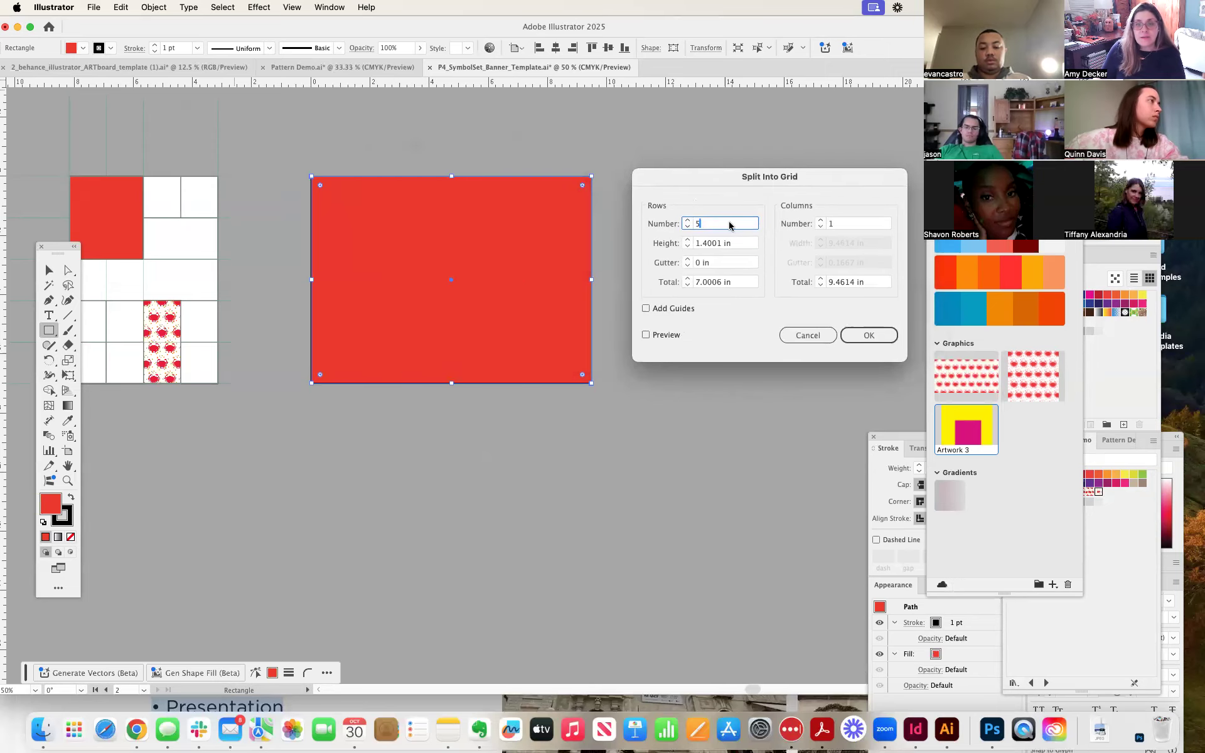
{"action": "left_click", "coordinate": [821, 220]}
{"action": "left_click", "coordinate": [820, 221]}
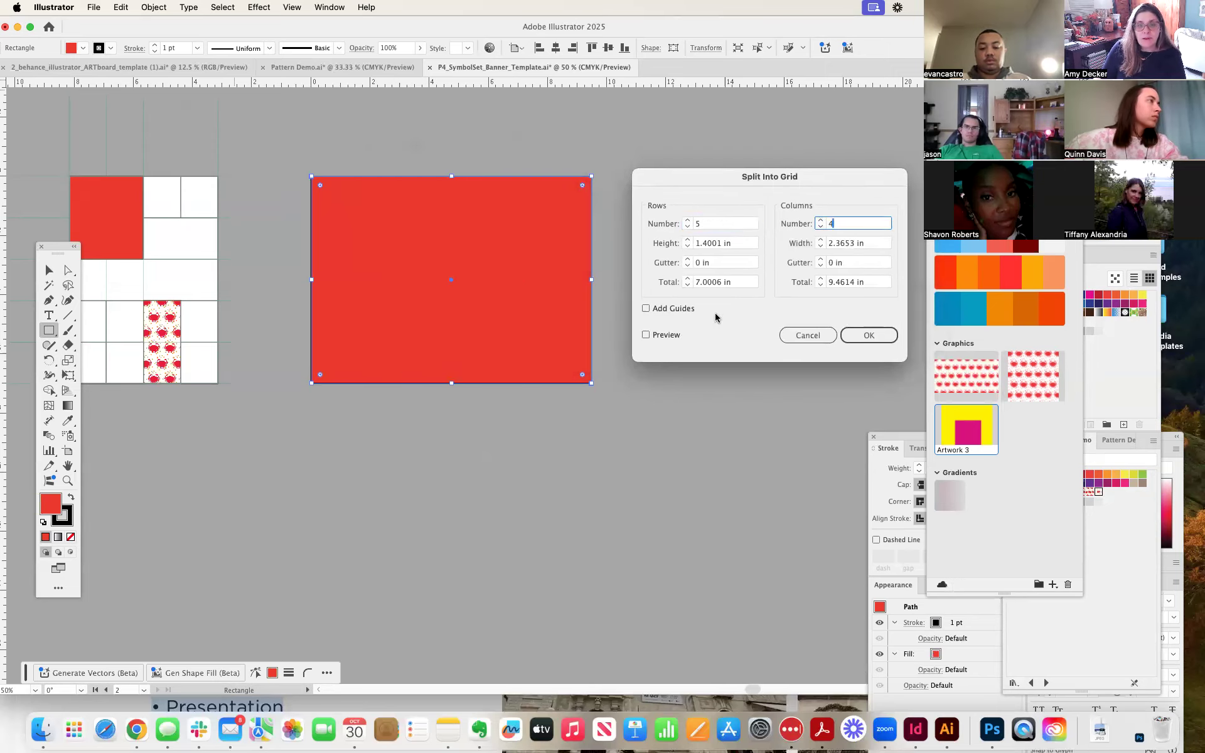
{"action": "left_click", "coordinate": [647, 336]}
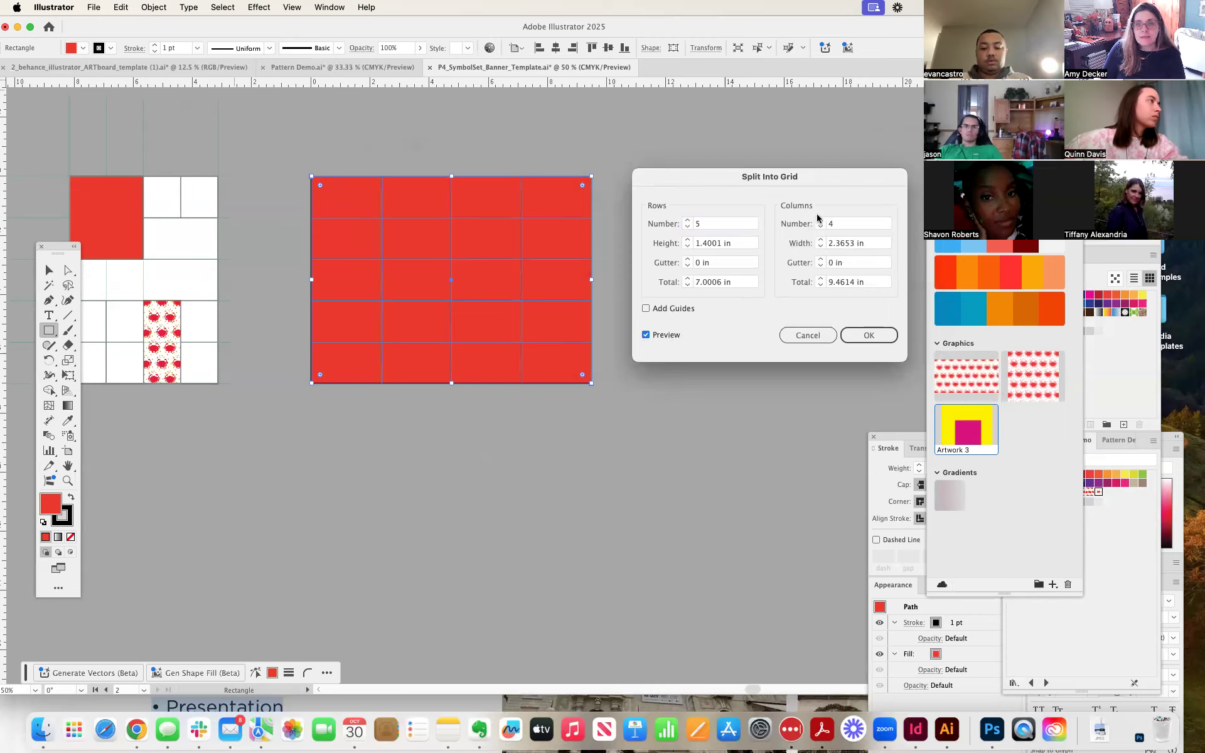
Step: Raise the grid to 6 rows and 7 columns and apply the split
{"action": "left_click", "coordinate": [688, 221]}
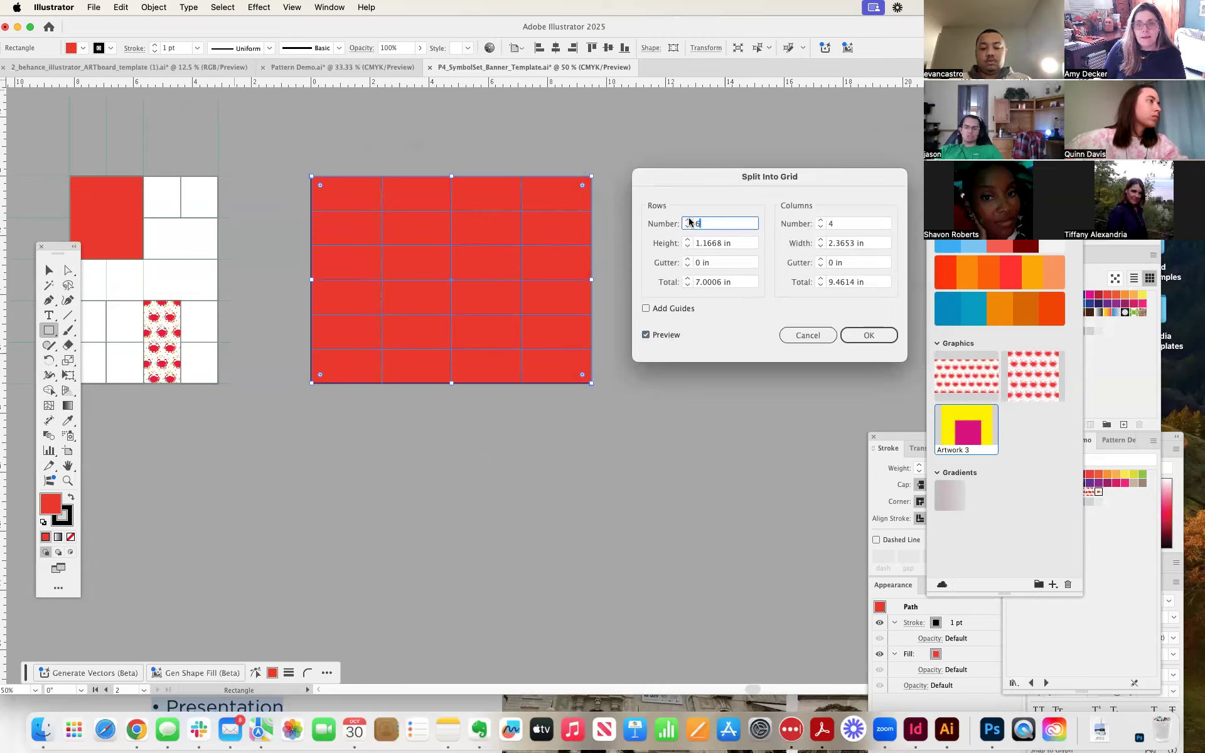
{"action": "left_click", "coordinate": [821, 219]}
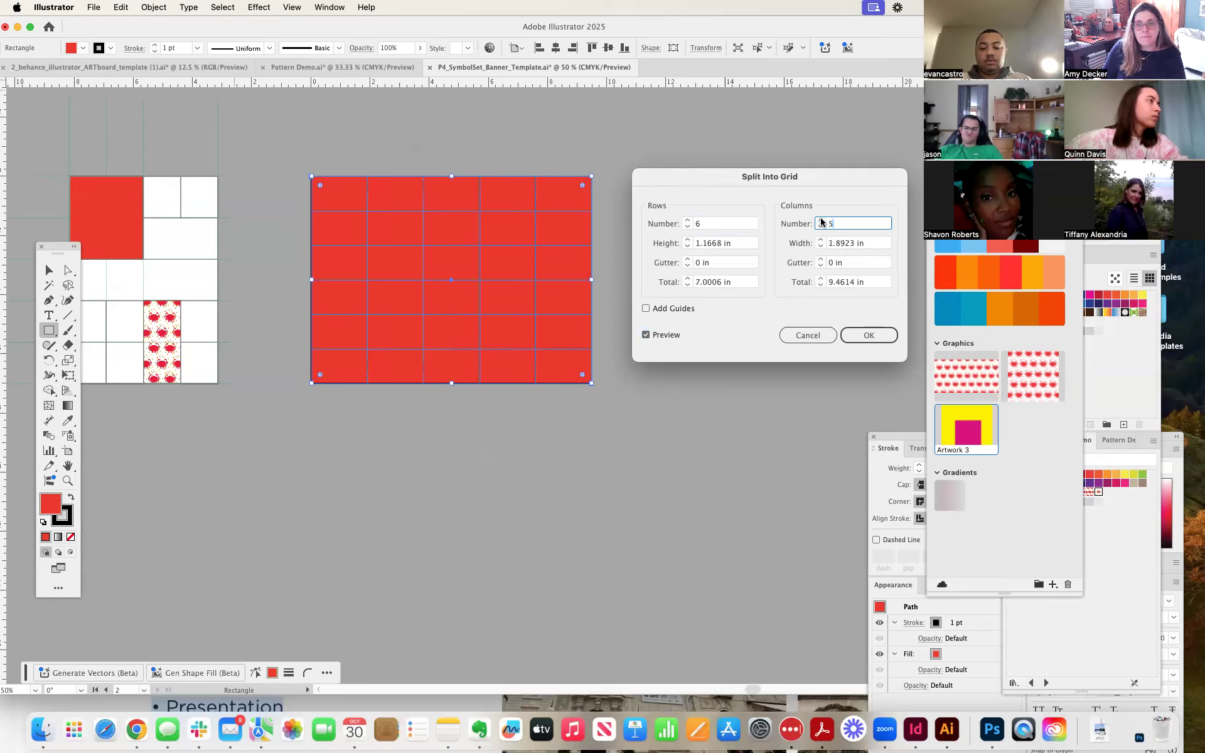
{"action": "left_click", "coordinate": [820, 219]}
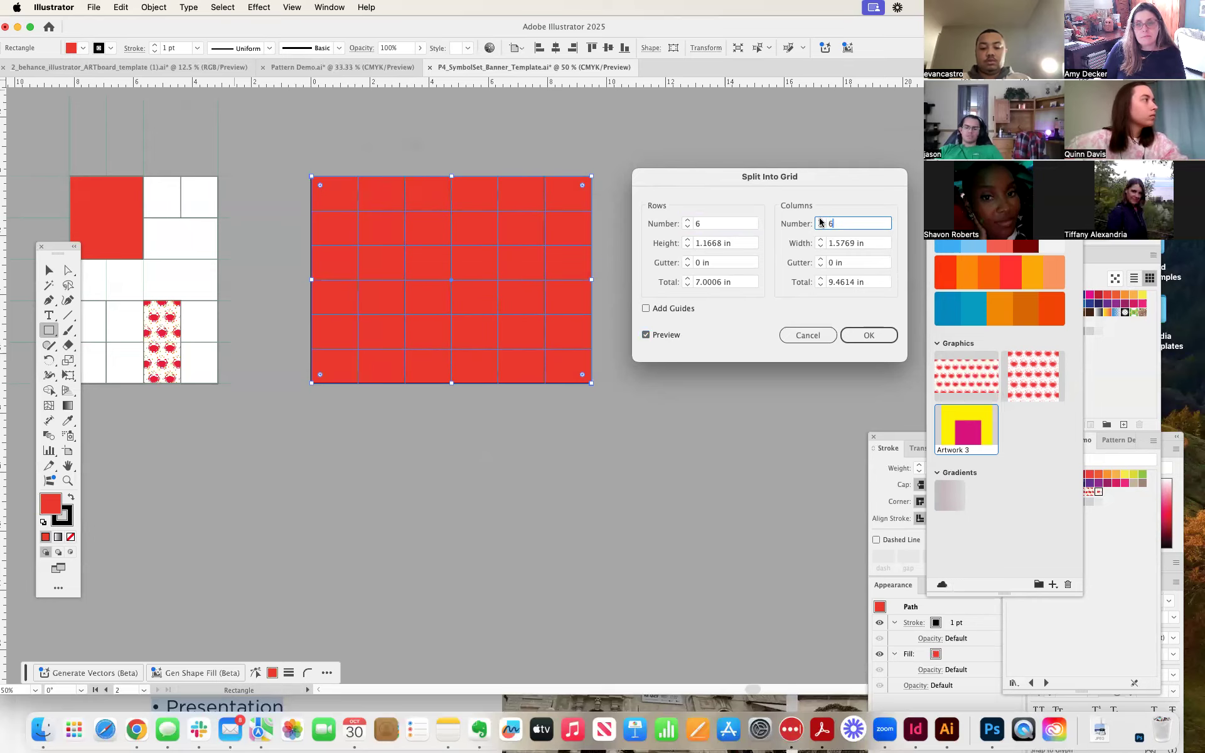
{"action": "left_click", "coordinate": [821, 222]}
{"action": "left_click", "coordinate": [877, 334]}
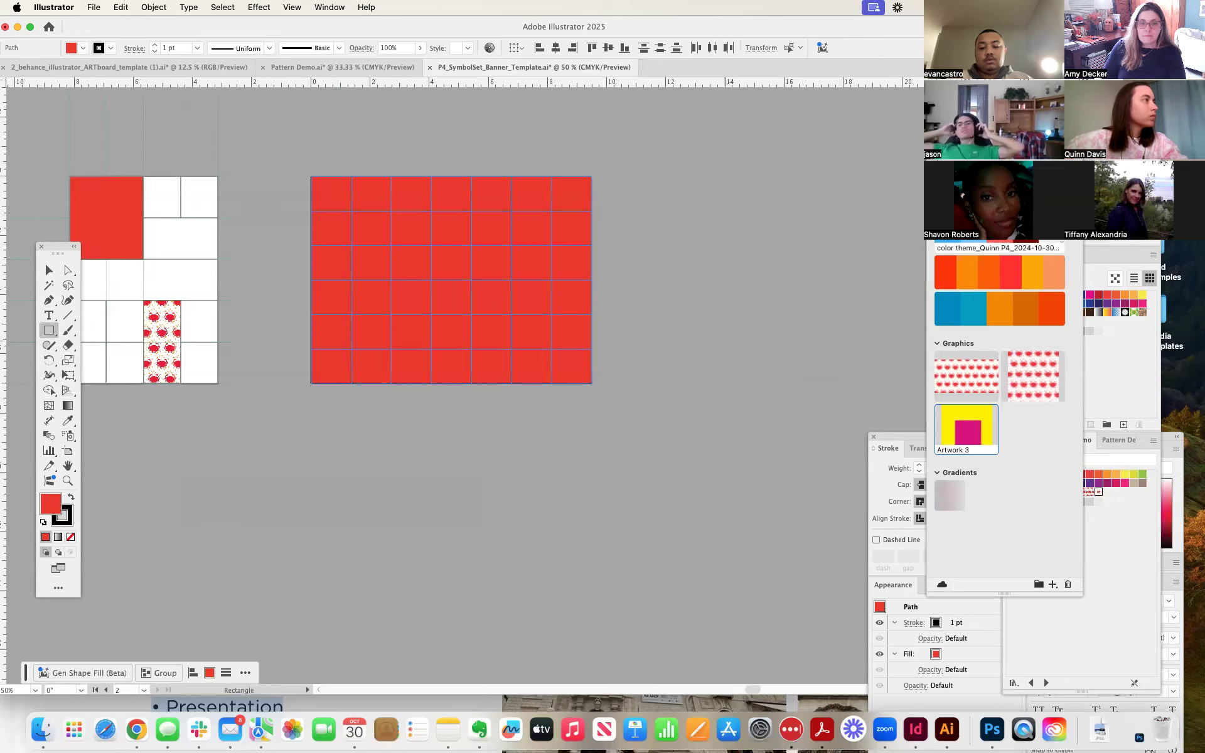
Step: Reset the new grid's cells to the default white fill and black stroke, and delete both first-row cells and the second-row cell in the first two columns
{"action": "key", "text": "d"}
{"action": "key", "text": "a"}
{"action": "left_click", "coordinate": [333, 196]}
{"action": "key", "text": "Delete"}
{"action": "left_click", "coordinate": [370, 202]}
{"action": "key", "text": "Delete"}
{"action": "left_click", "coordinate": [371, 232]}
{"action": "key", "text": "Delete"}
Step: Stretch the remaining second-row cell in the first column to span the first two columns and rows, and deselect it
{"action": "left_click", "coordinate": [339, 226]}
{"action": "left_click_drag", "start_coordinate": [342, 221], "coordinate": [314, 204]}
{"action": "left_click", "coordinate": [342, 200]}
{"action": "left_click", "coordinate": [475, 390]}
{"action": "left_click_drag", "start_coordinate": [390, 453], "coordinate": [508, 422]}
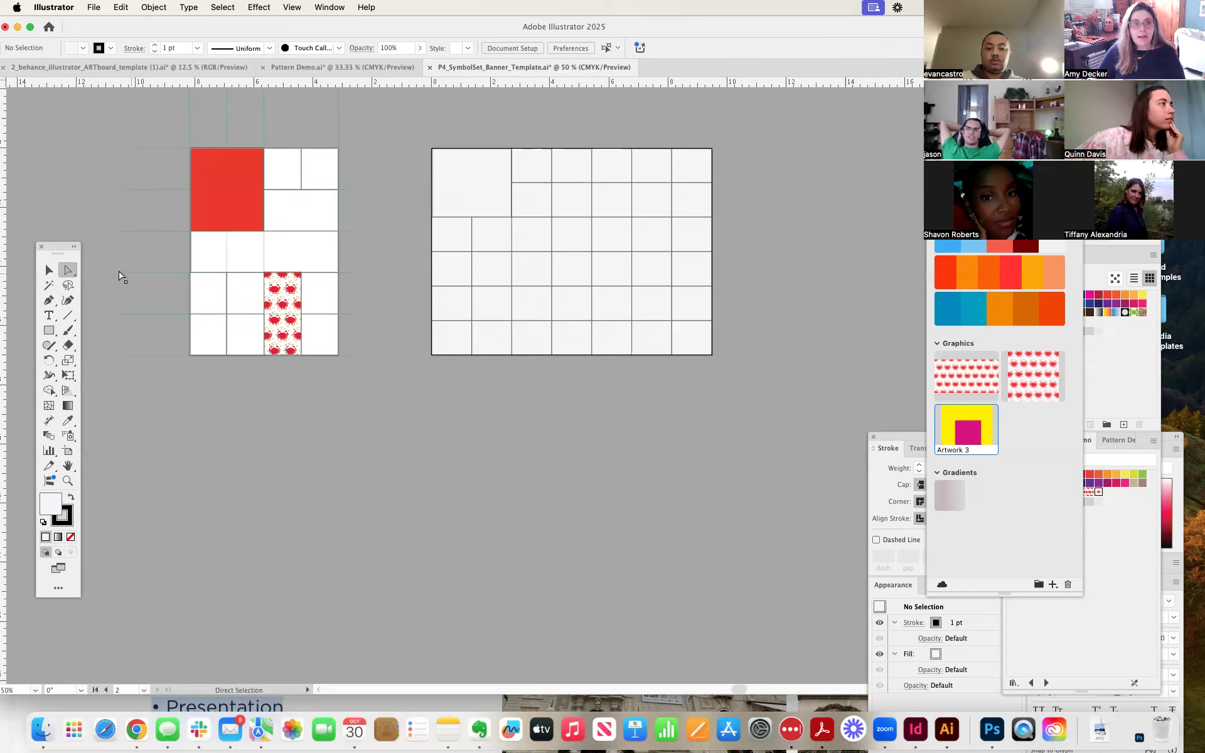
{"action": "left_click", "coordinate": [48, 270]}
{"action": "left_click", "coordinate": [274, 154]}
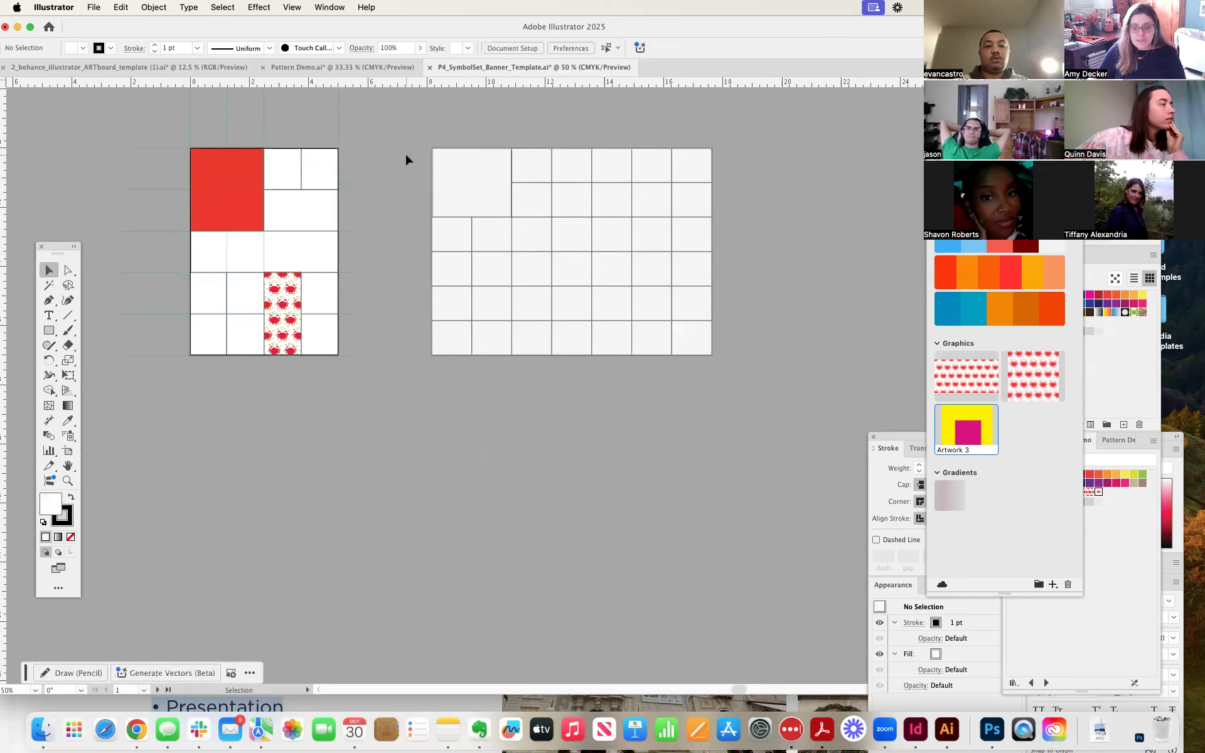
{"action": "key", "text": "super+equal"}
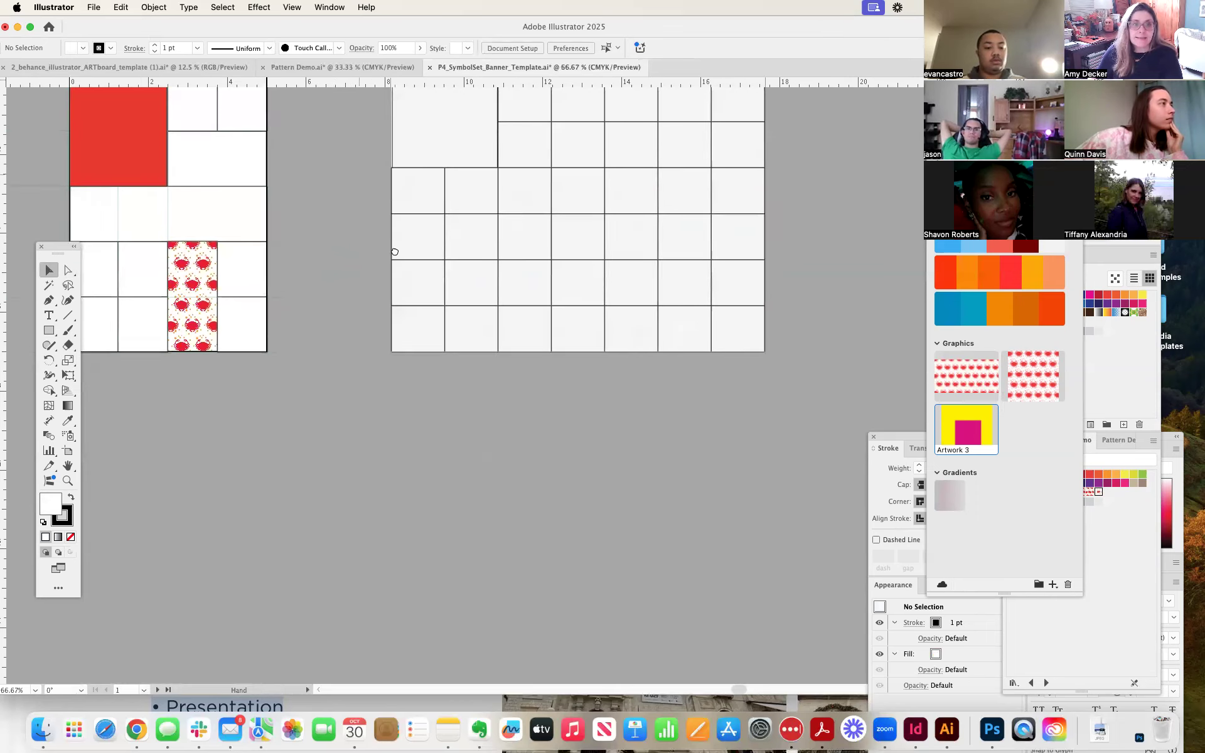
{"action": "left_click_drag", "start_coordinate": [395, 252], "coordinate": [425, 281]}
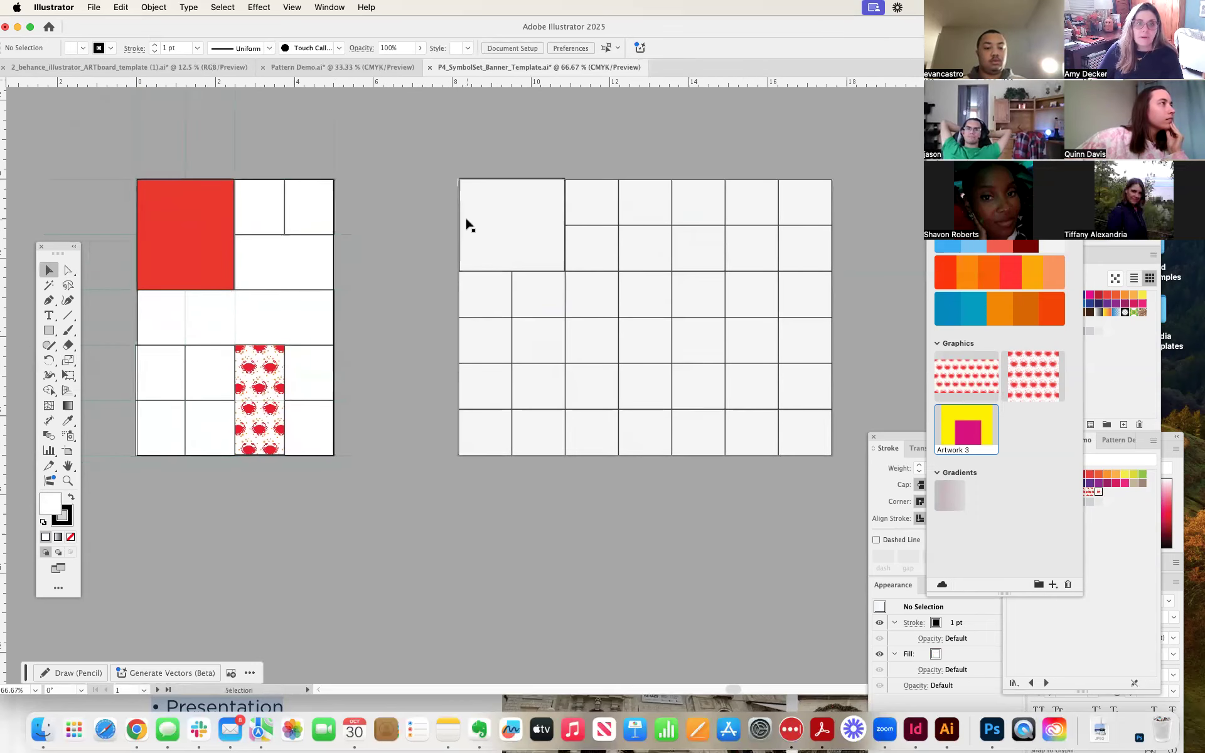
Step: Switch to Chrome and review the banner photos in the project PDF and the attached files on the Project 4 Symbol Set course page
{"action": "left_click", "coordinate": [137, 730]}
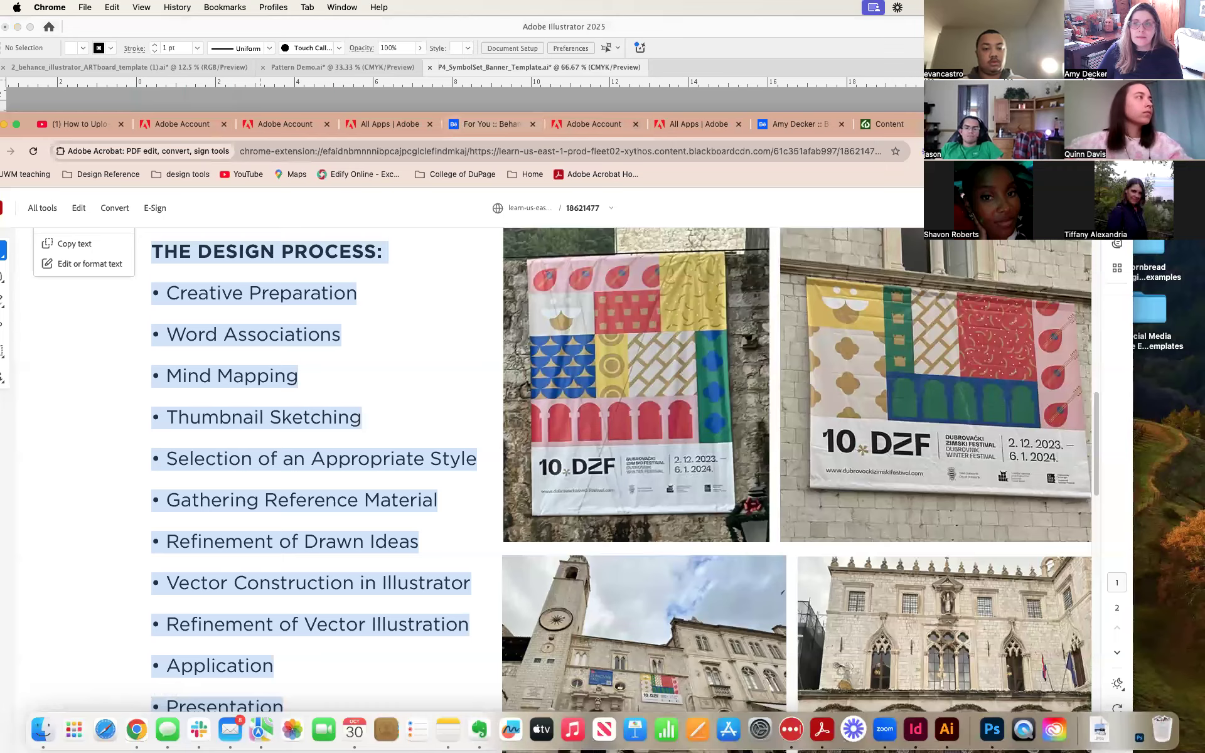
{"action": "left_click_drag", "start_coordinate": [1054, 124], "coordinate": [1080, 29]}
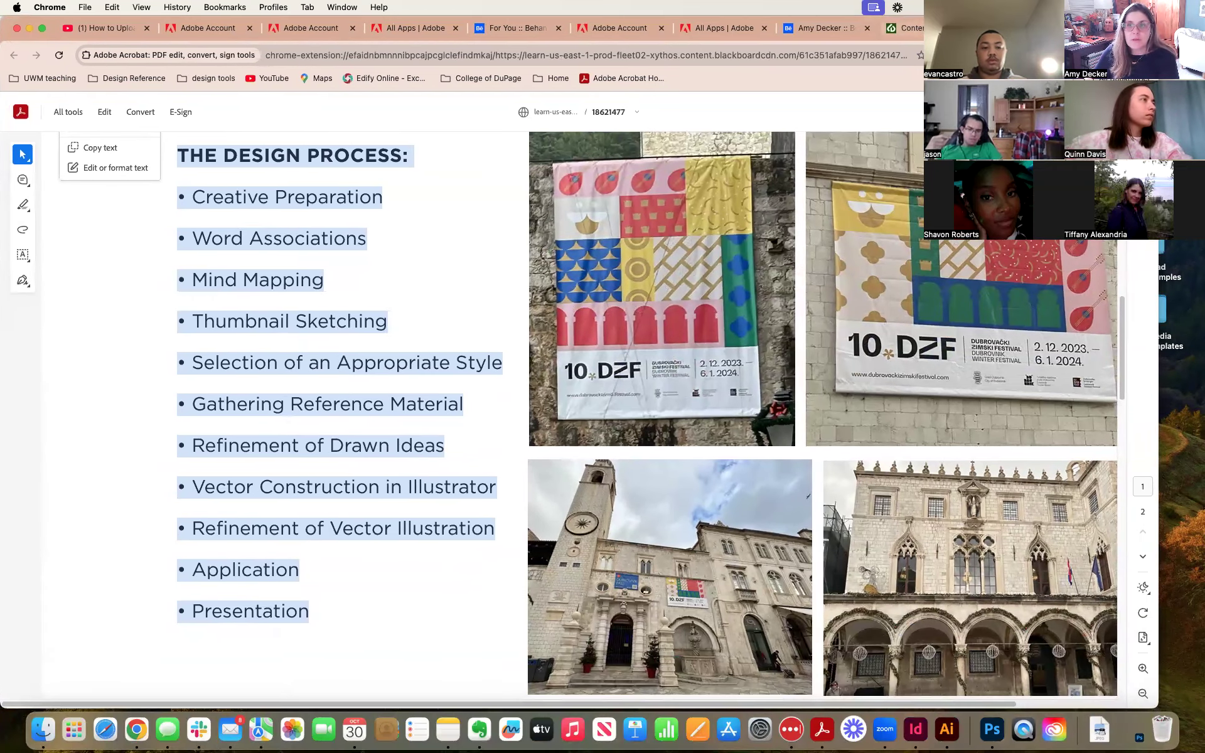
{"action": "left_click", "coordinate": [904, 27]}
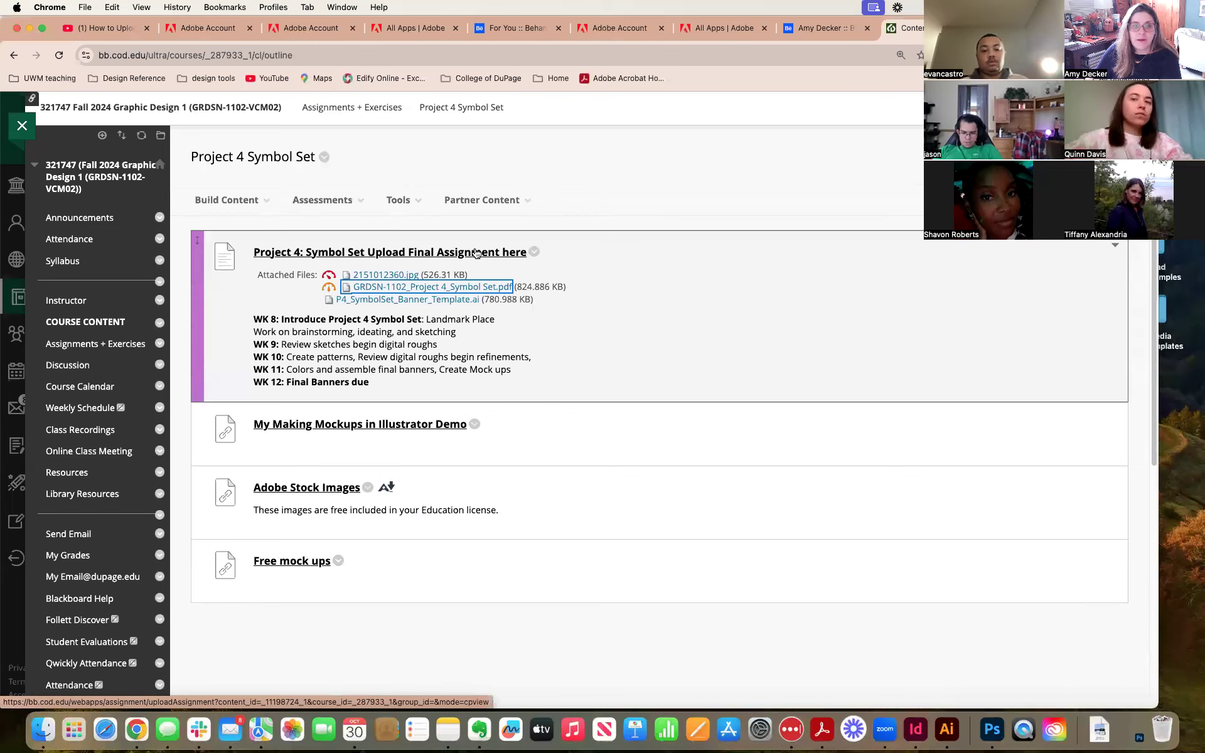
{"action": "left_click", "coordinate": [448, 290]}
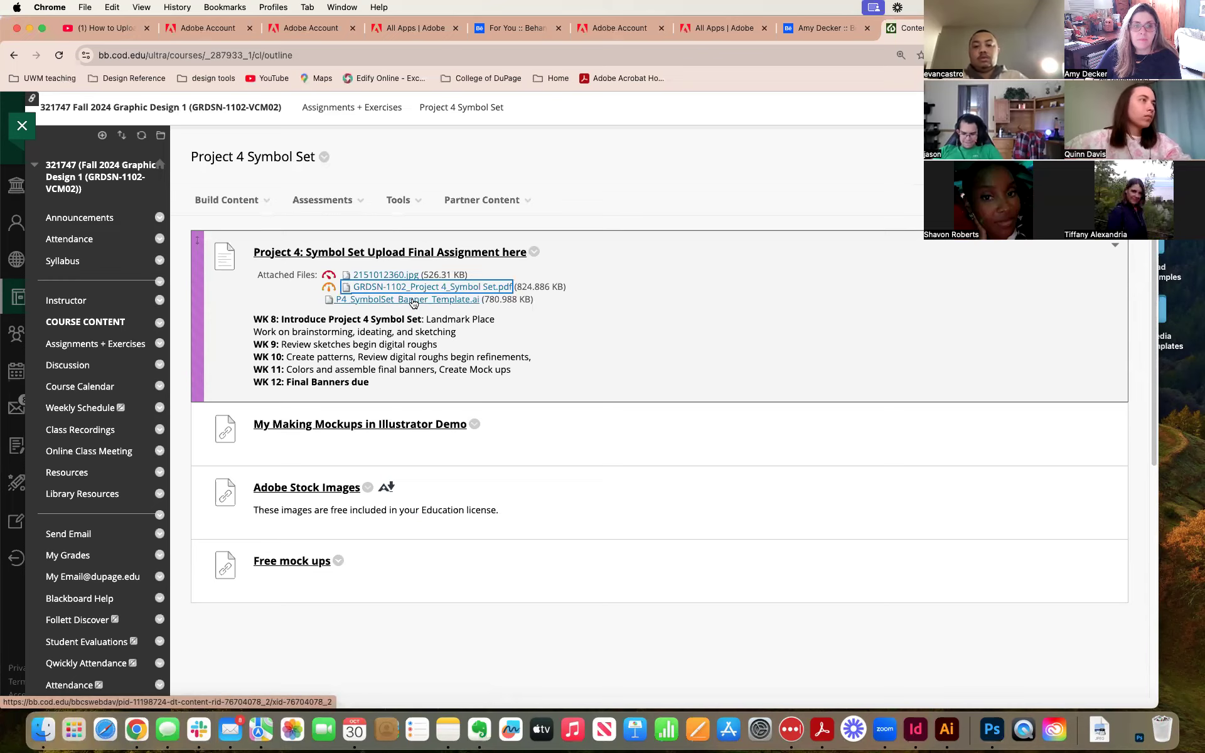
Step: Download P4_SymbolSet_Banner_Template.ai from the Project 4 course page and switch back to Illustrator
{"action": "left_click", "coordinate": [382, 301]}
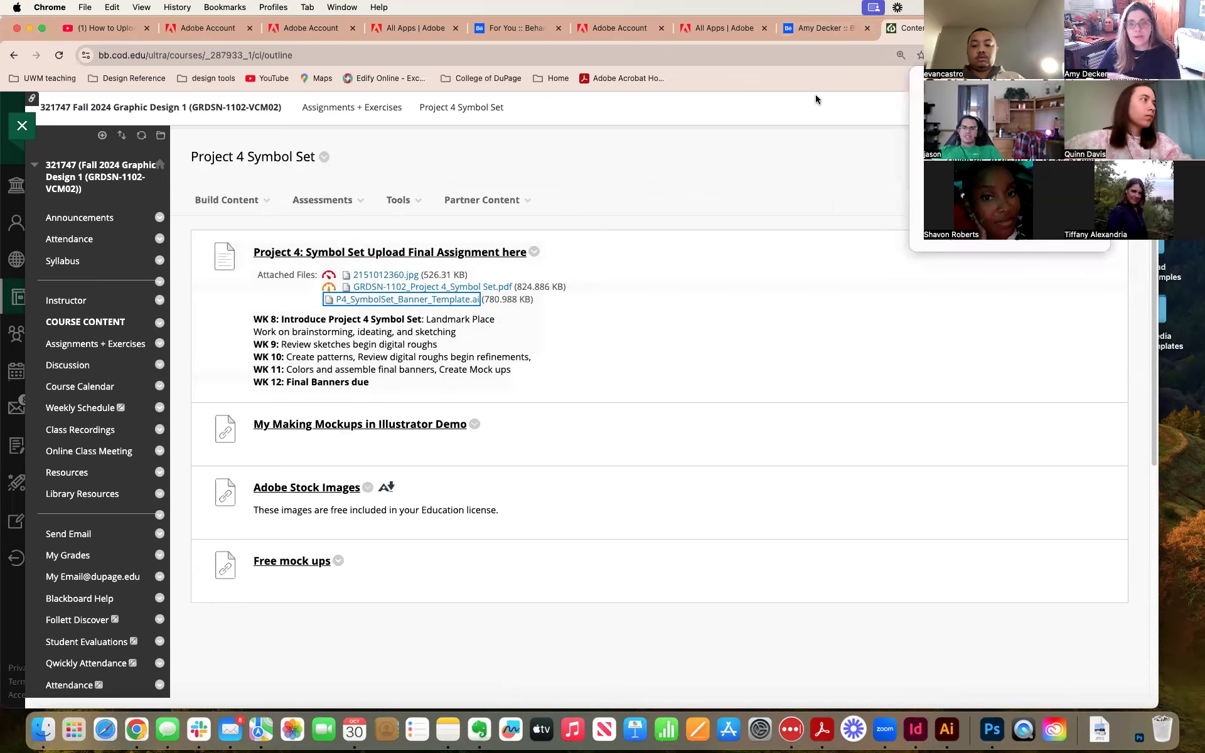
{"action": "left_click", "coordinate": [857, 28]}
{"action": "left_click", "coordinate": [907, 28]}
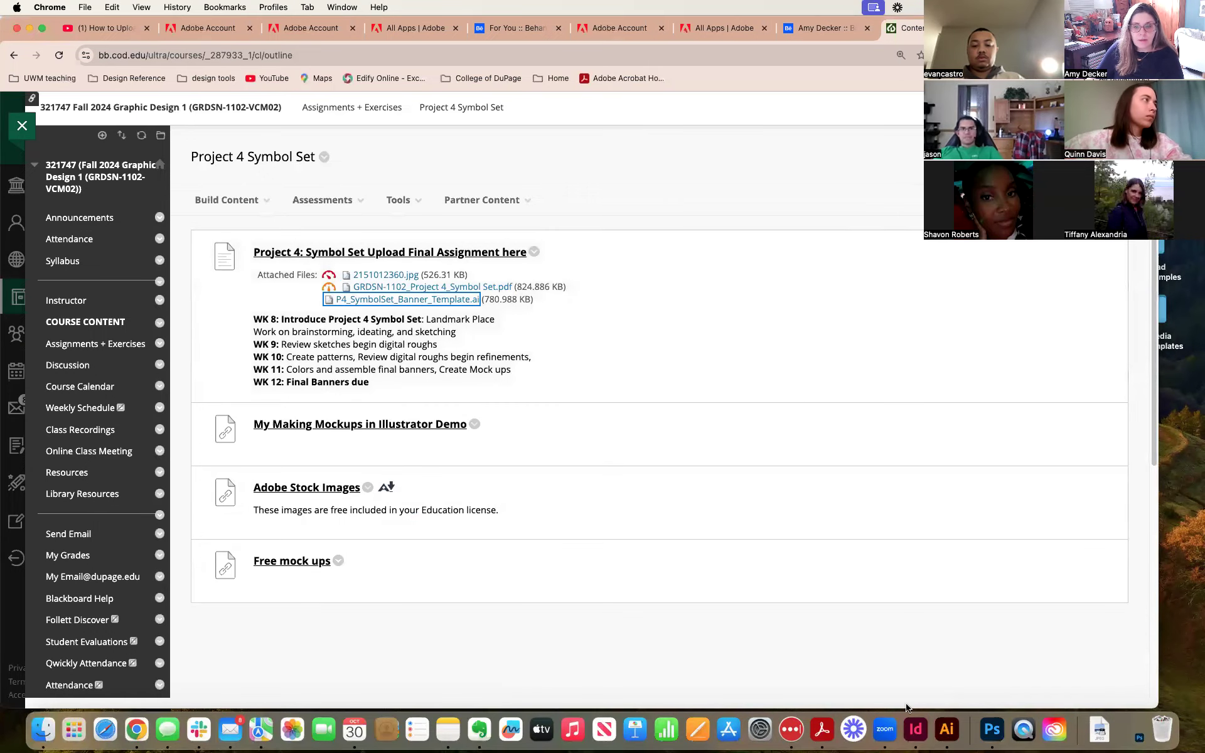
{"action": "left_click", "coordinate": [946, 730]}
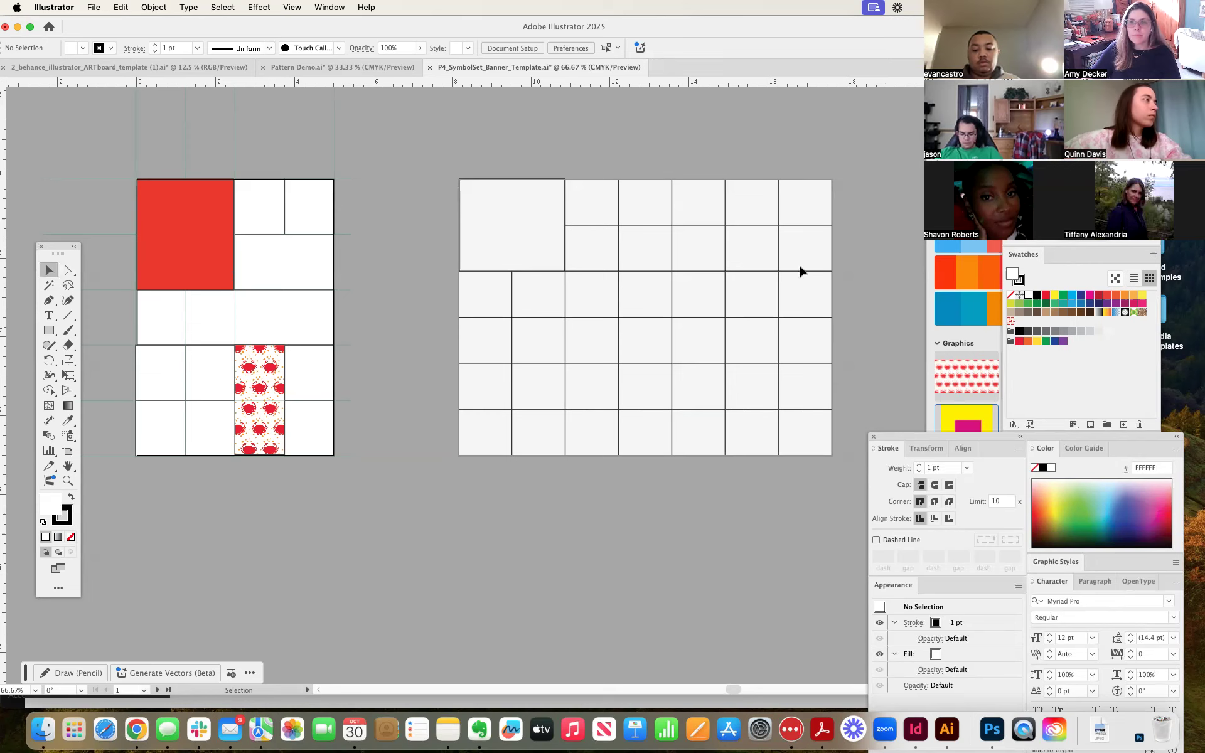
Step: Align the upper edge of the enlarged two-by-two cell with the top of the right-hand grid, and deselect it
{"action": "left_click", "coordinate": [492, 184]}
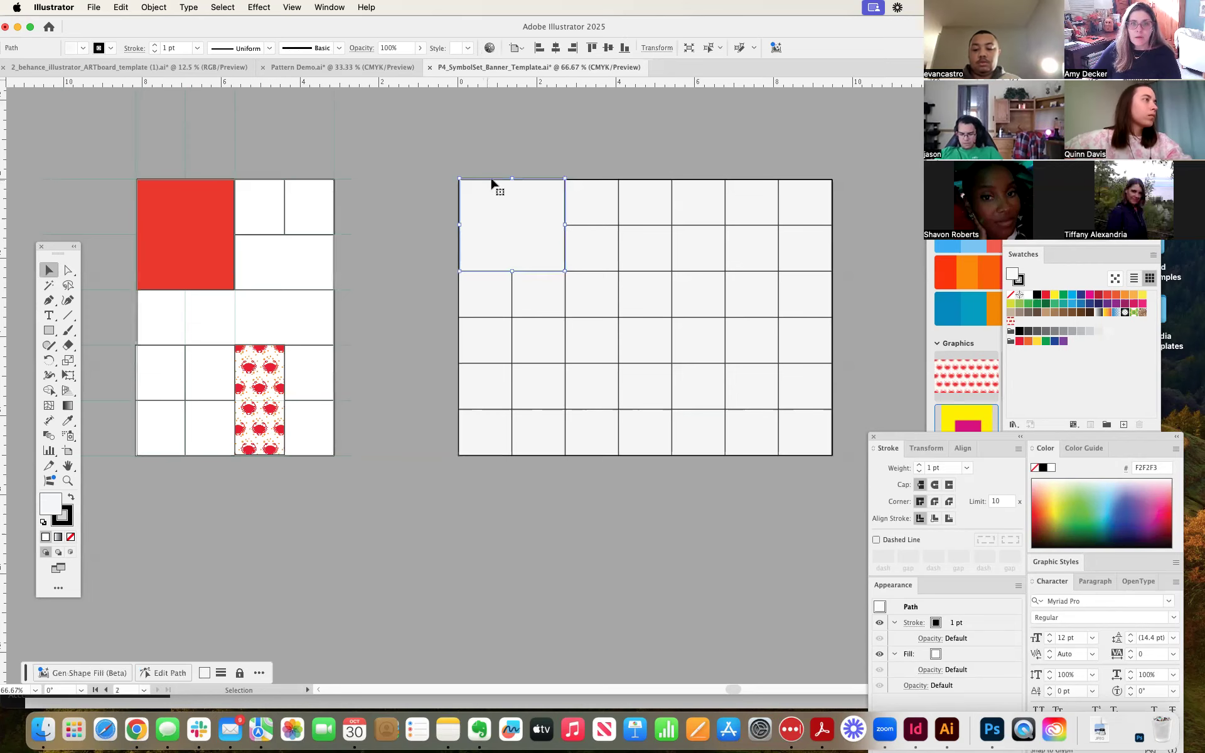
{"action": "left_click_drag", "start_coordinate": [514, 177], "coordinate": [515, 180]}
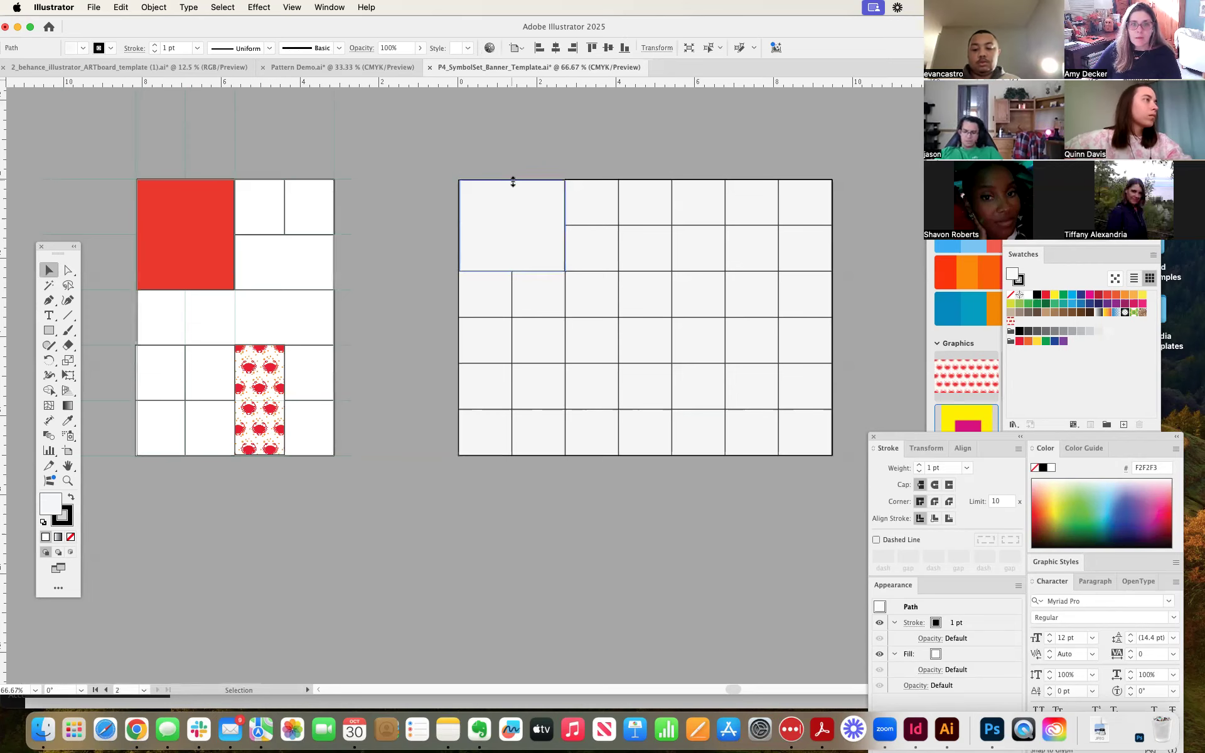
{"action": "left_click", "coordinate": [418, 178]}
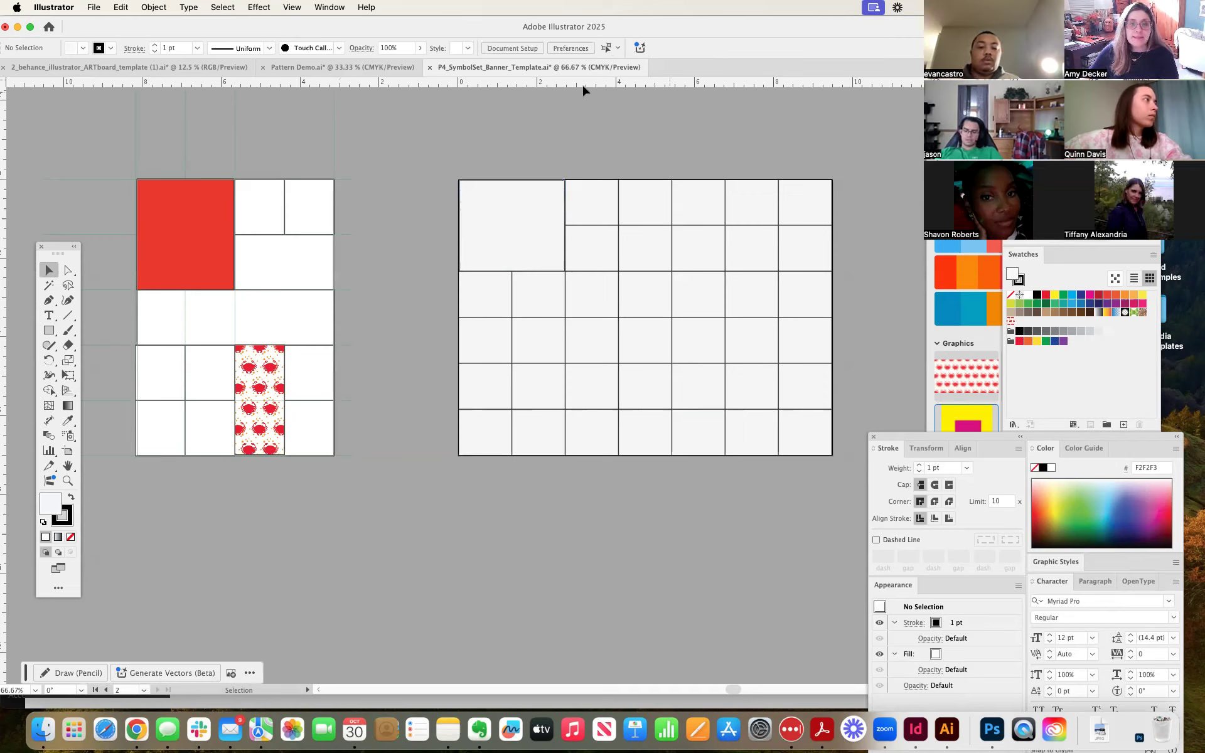
Step: In Pattern Demo.ai, move the yellow and magenta squares toward the artboard's upper-left, copy them, and return to P4_SymbolSet_Banner_Template.ai
{"action": "left_click", "coordinate": [186, 67]}
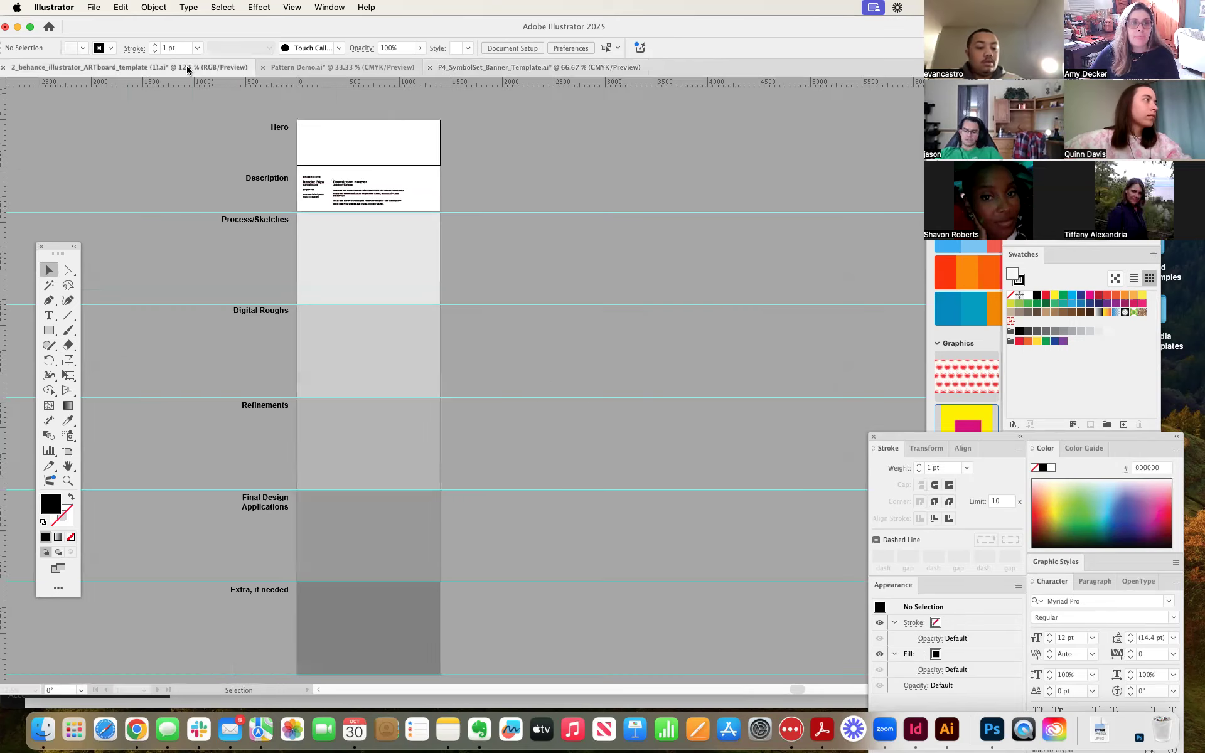
{"action": "left_click", "coordinate": [306, 67]}
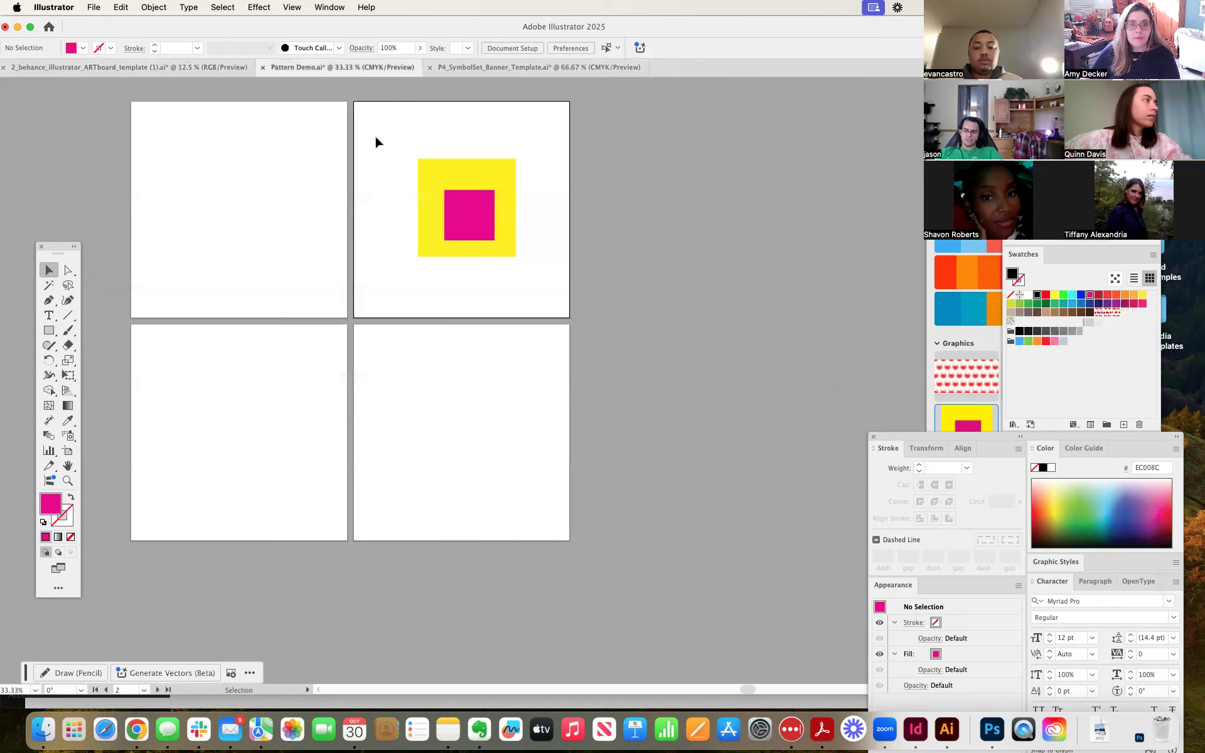
{"action": "left_click_drag", "start_coordinate": [382, 130], "coordinate": [525, 262]}
{"action": "mouse_move", "coordinate": [446, 210]}
{"action": "left_mouse_down"}
{"action": "mouse_move", "coordinate": [434, 194]}
{"action": "mouse_move", "coordinate": [444, 188]}
{"action": "left_mouse_up"}
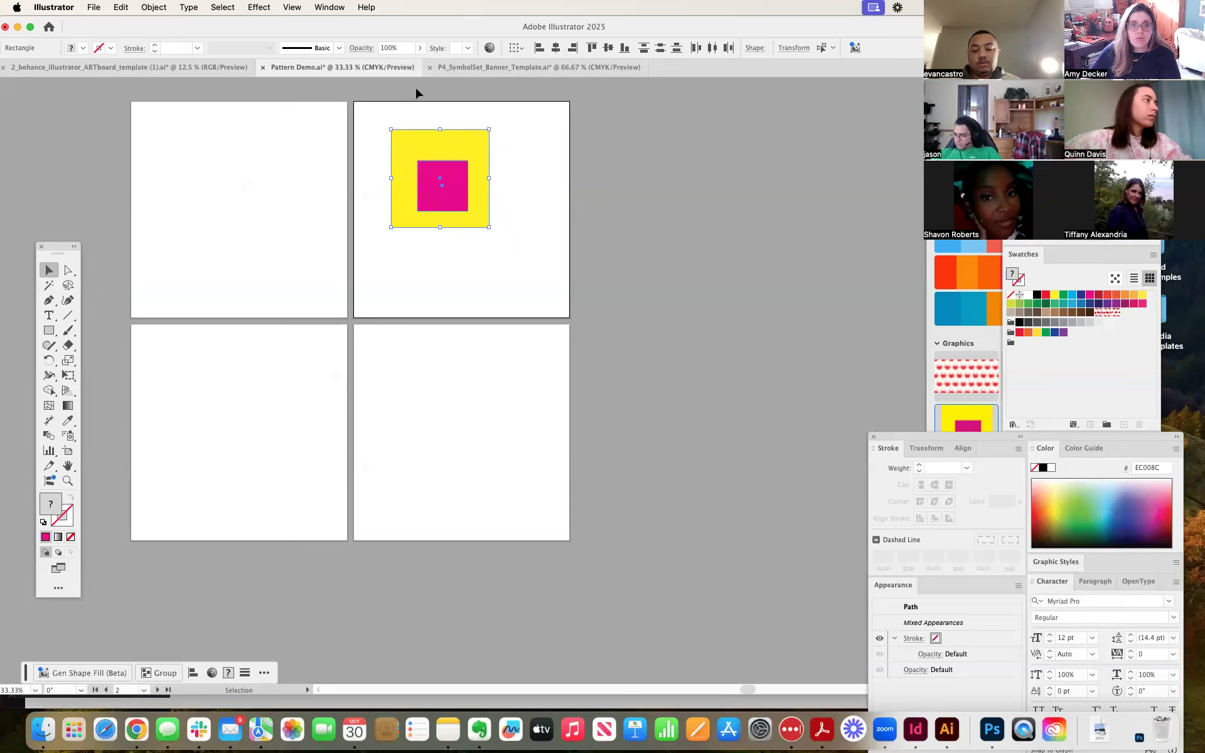
{"action": "left_click", "coordinate": [580, 67]}
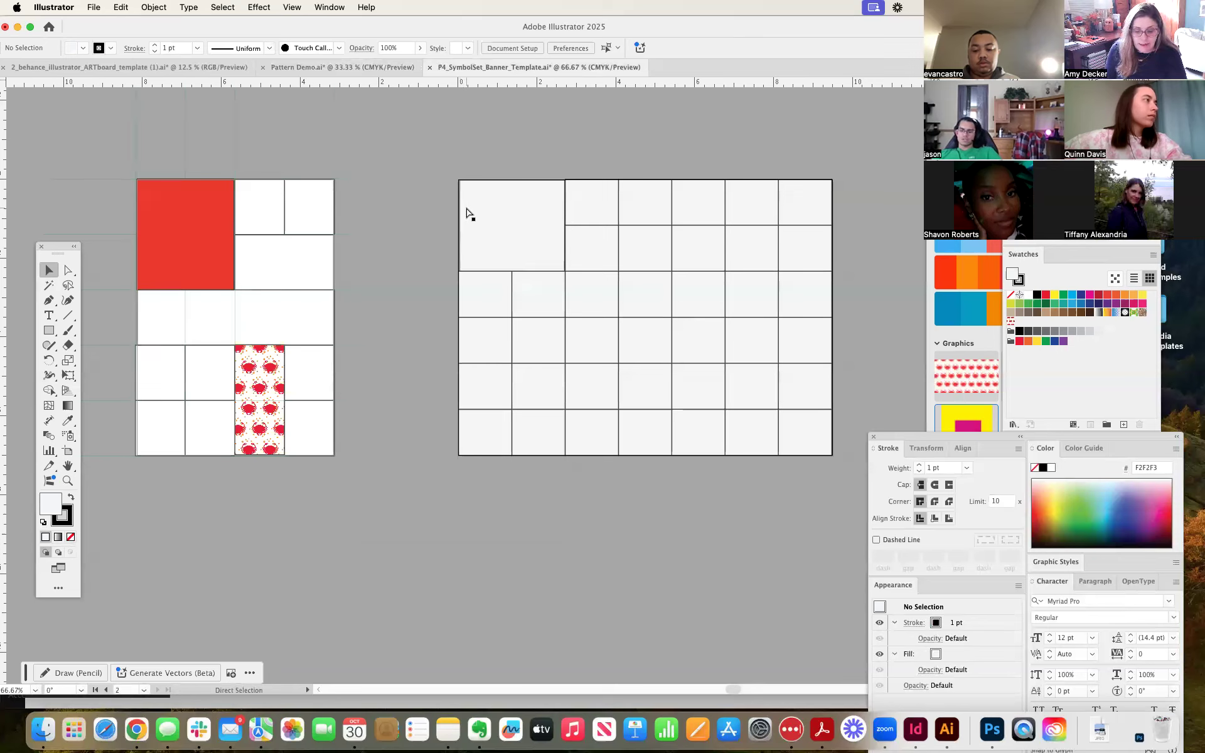
Step: Paste the yellow and magenta squares at the grid's upper-left corner and scale them to fill the two-by-two cell, leaving nothing selected
{"action": "key", "text": "super+v"}
{"action": "left_click_drag", "start_coordinate": [526, 329], "coordinate": [515, 220]}
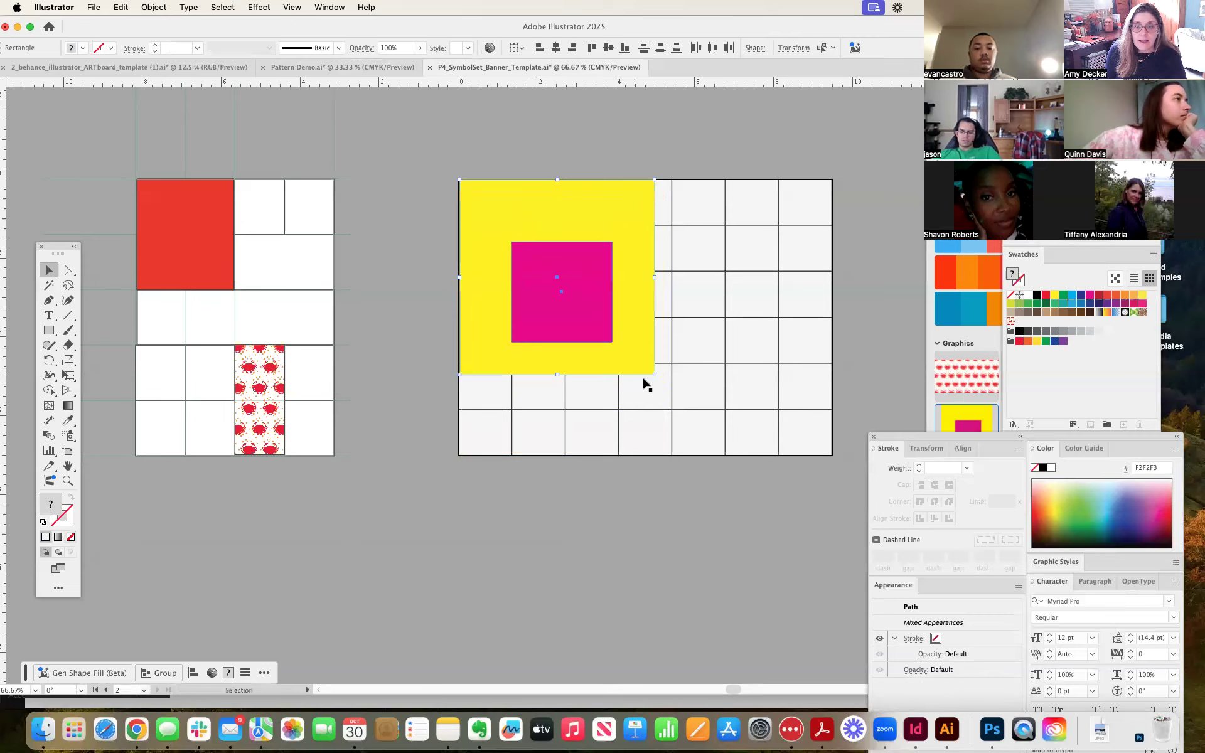
{"action": "left_click_drag", "start_coordinate": [654, 375], "coordinate": [552, 271]}
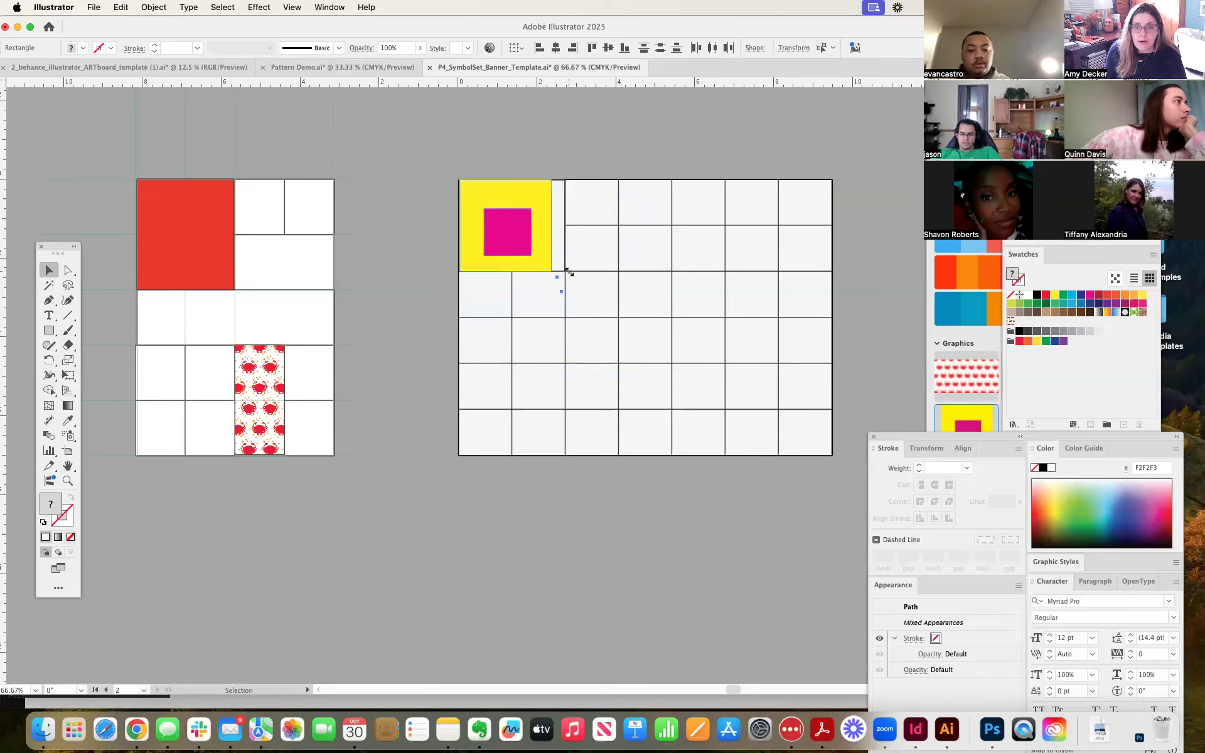
{"action": "left_click_drag", "start_coordinate": [551, 226], "coordinate": [567, 227]}
{"action": "key", "text": "super+shift+a"}
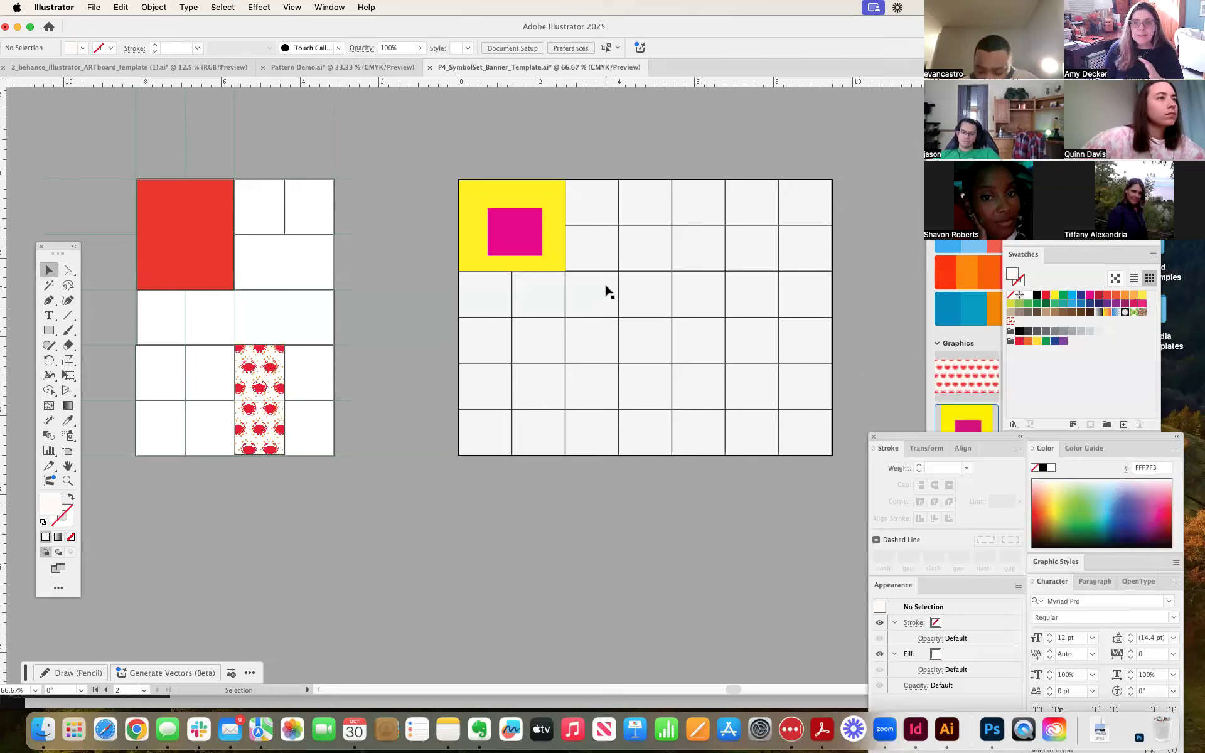
Step: Place the library graphic Artwork 3 in the second column's fourth-row cell and the third column's fifth-row cell, sized to fit each
{"action": "left_click_drag", "start_coordinate": [995, 106], "coordinate": [780, 80]}
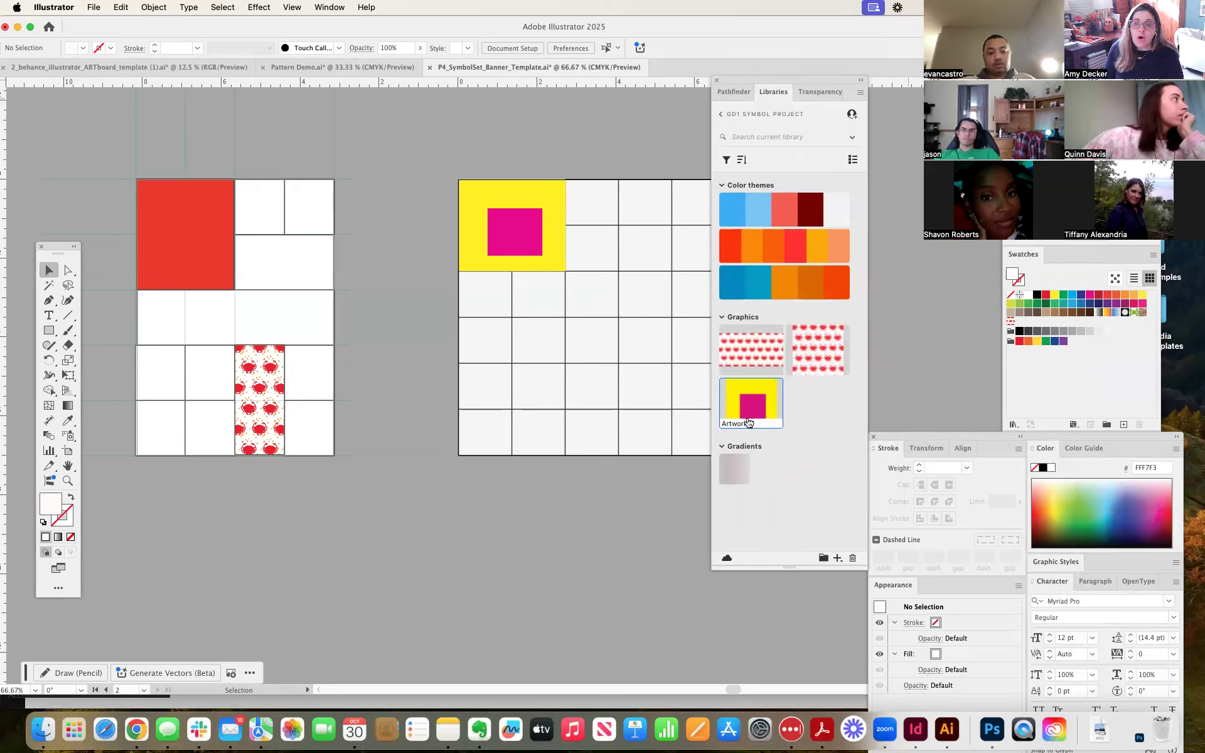
{"action": "left_click_drag", "start_coordinate": [750, 409], "coordinate": [680, 404]}
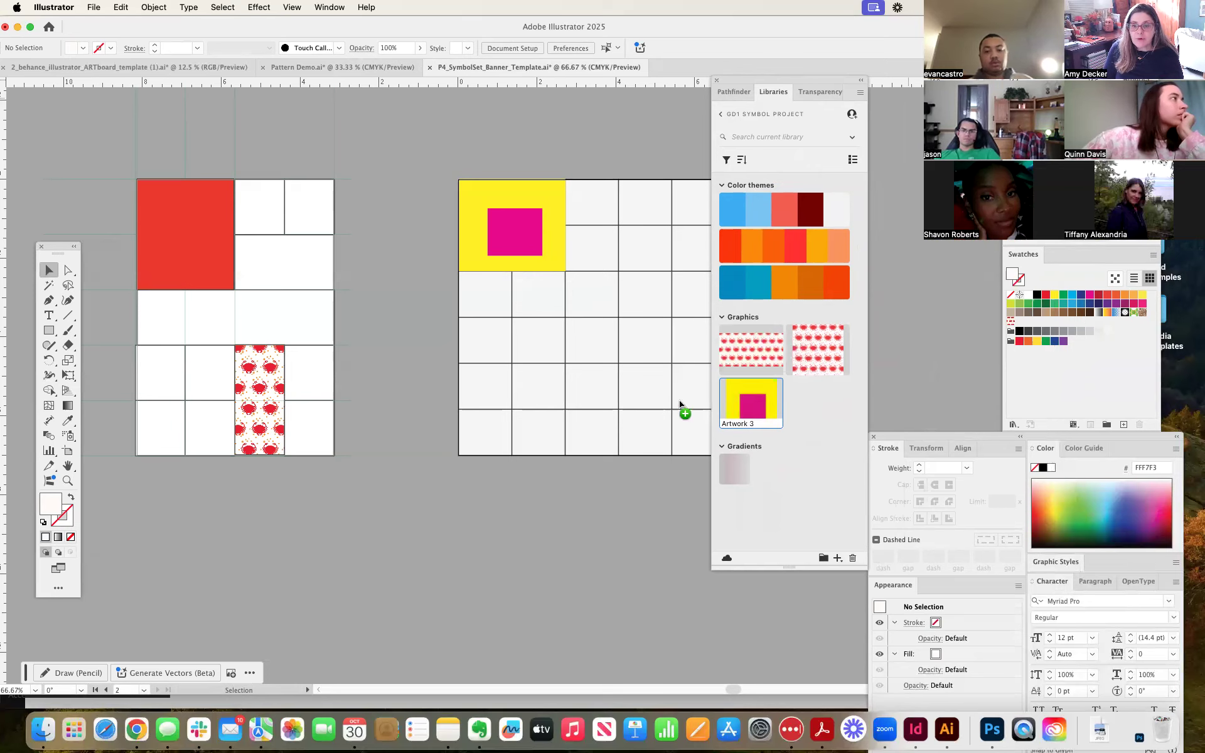
{"action": "left_click_drag", "start_coordinate": [551, 370], "coordinate": [546, 374]}
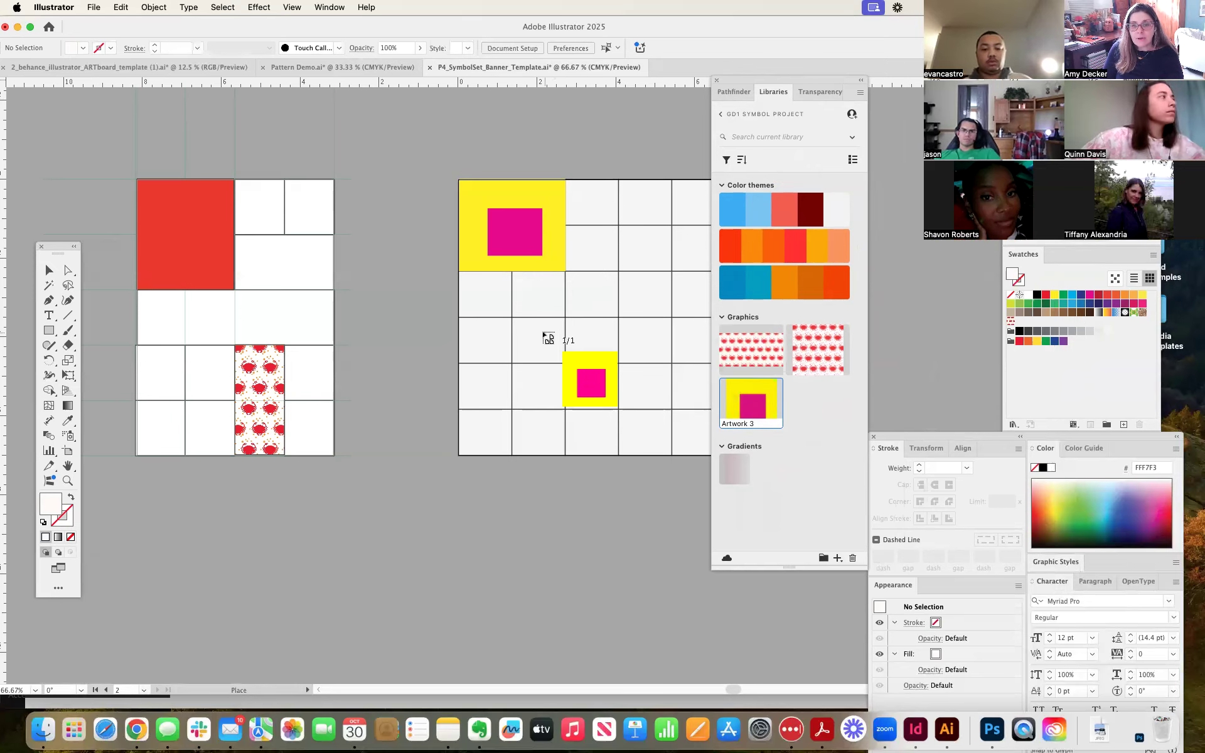
{"action": "left_click_drag", "start_coordinate": [520, 321], "coordinate": [558, 362]}
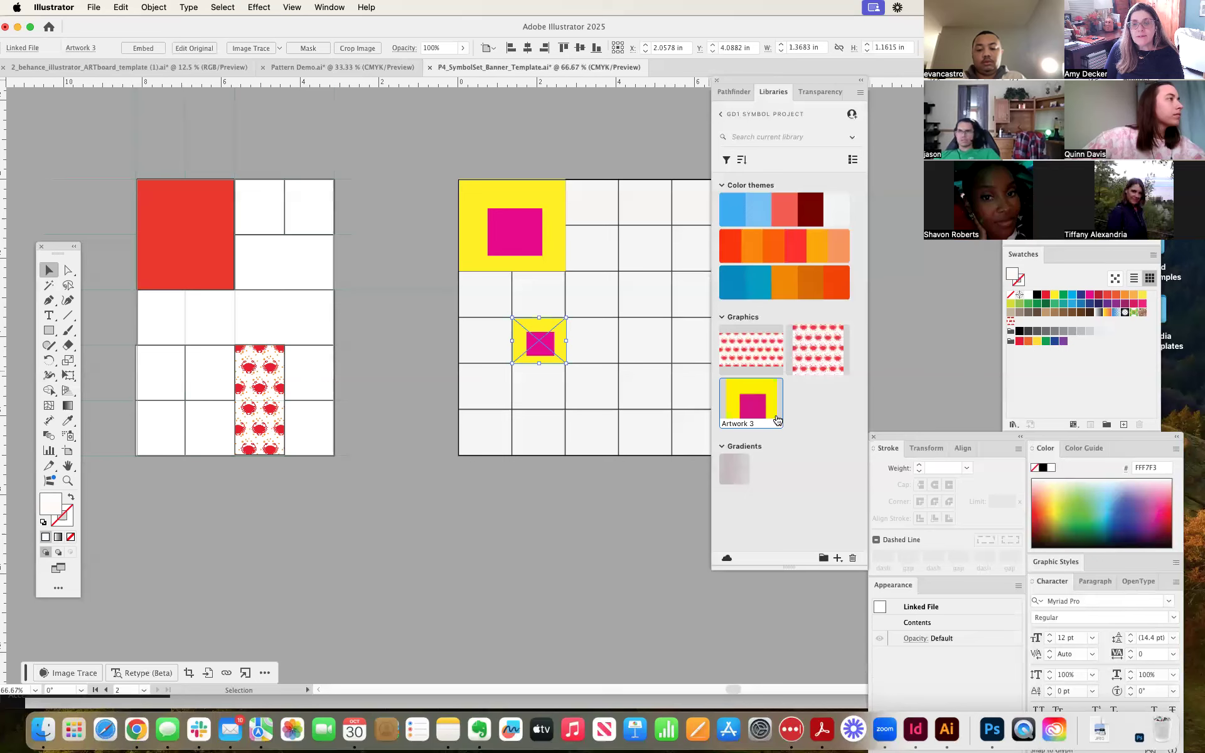
{"action": "left_click_drag", "start_coordinate": [759, 406], "coordinate": [713, 402]}
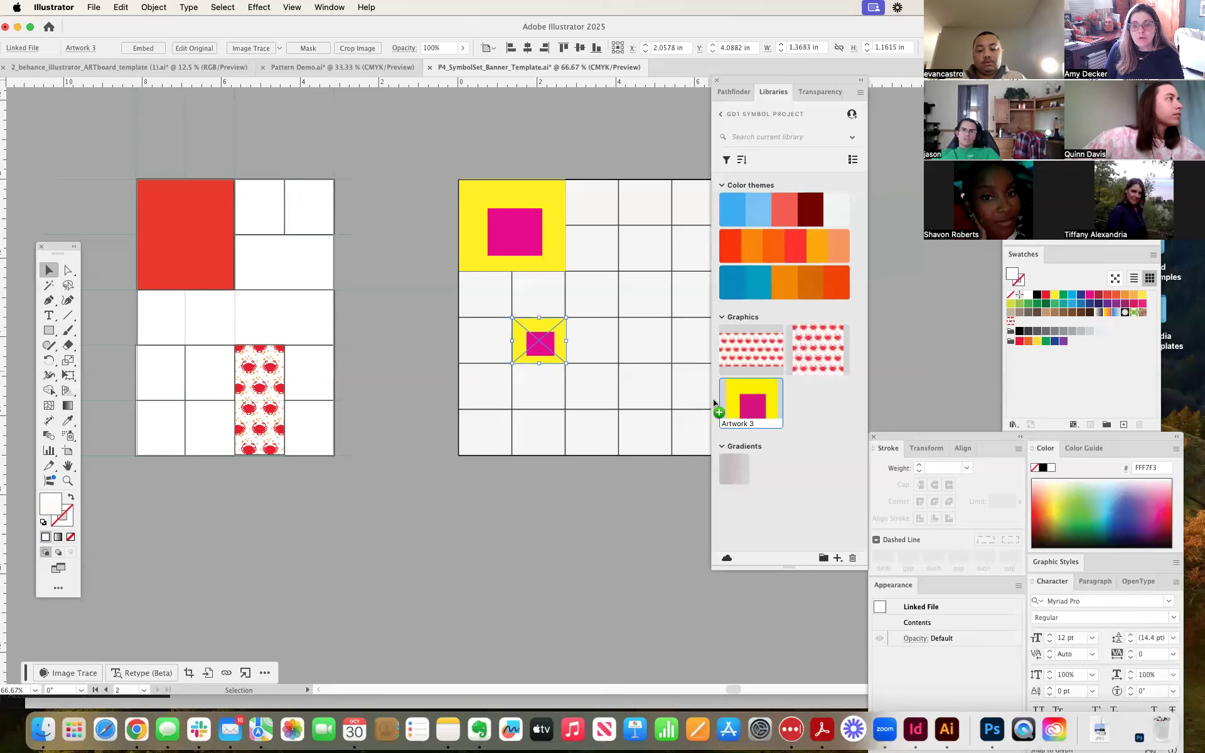
{"action": "left_click_drag", "start_coordinate": [580, 390], "coordinate": [619, 386]}
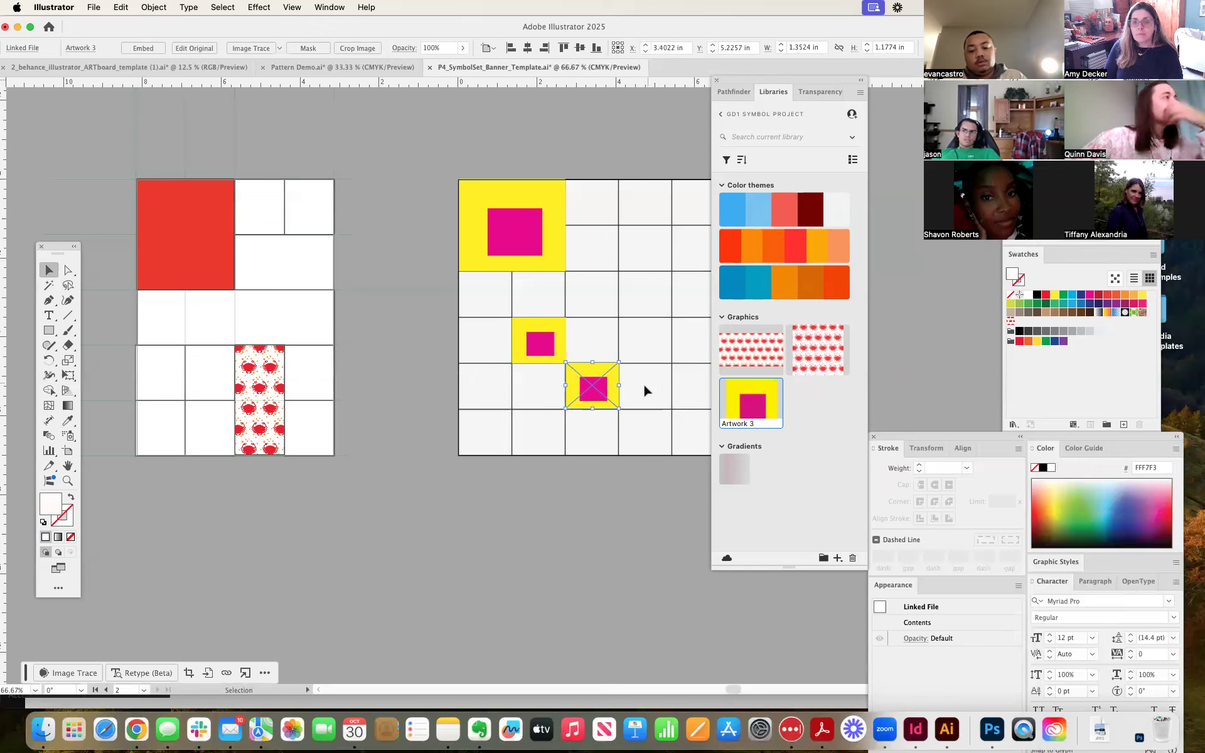
{"action": "left_click", "coordinate": [645, 391]}
Step: Place the crab pattern graphic Artwork 1 from the library below the grid, and delete it
{"action": "left_click_drag", "start_coordinate": [751, 349], "coordinate": [504, 611]}
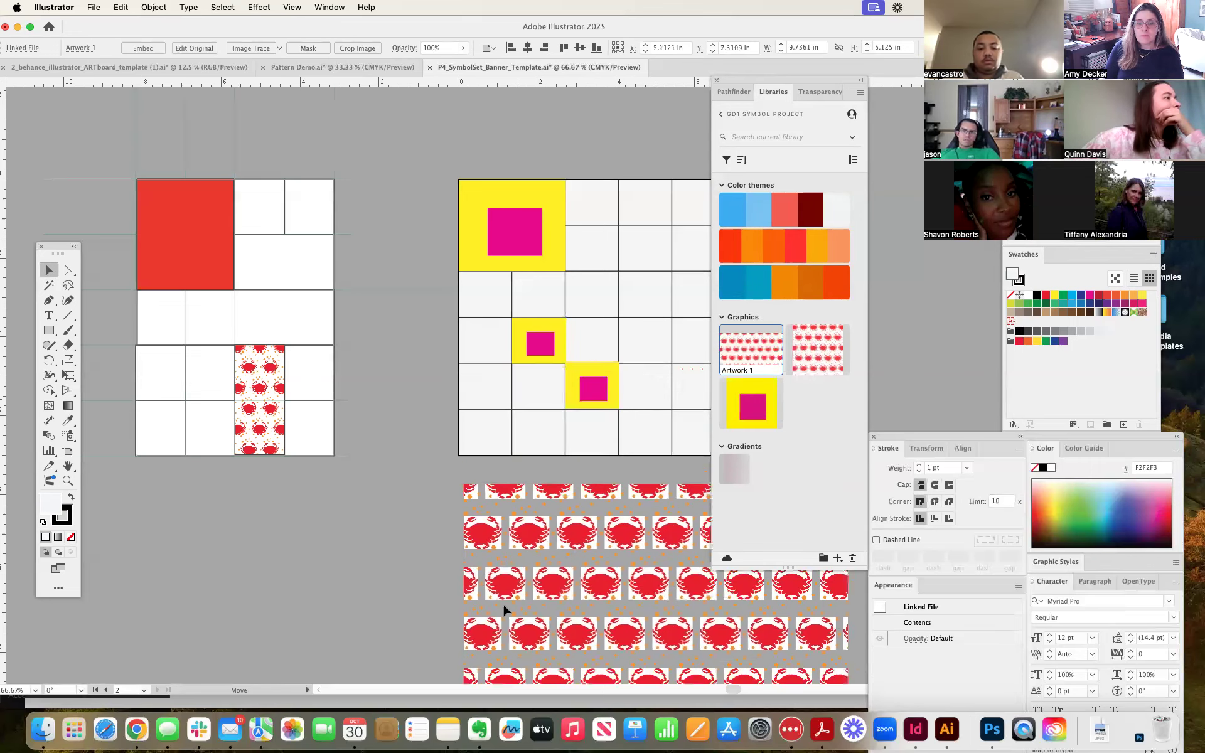
{"action": "key", "text": "BackSpace"}
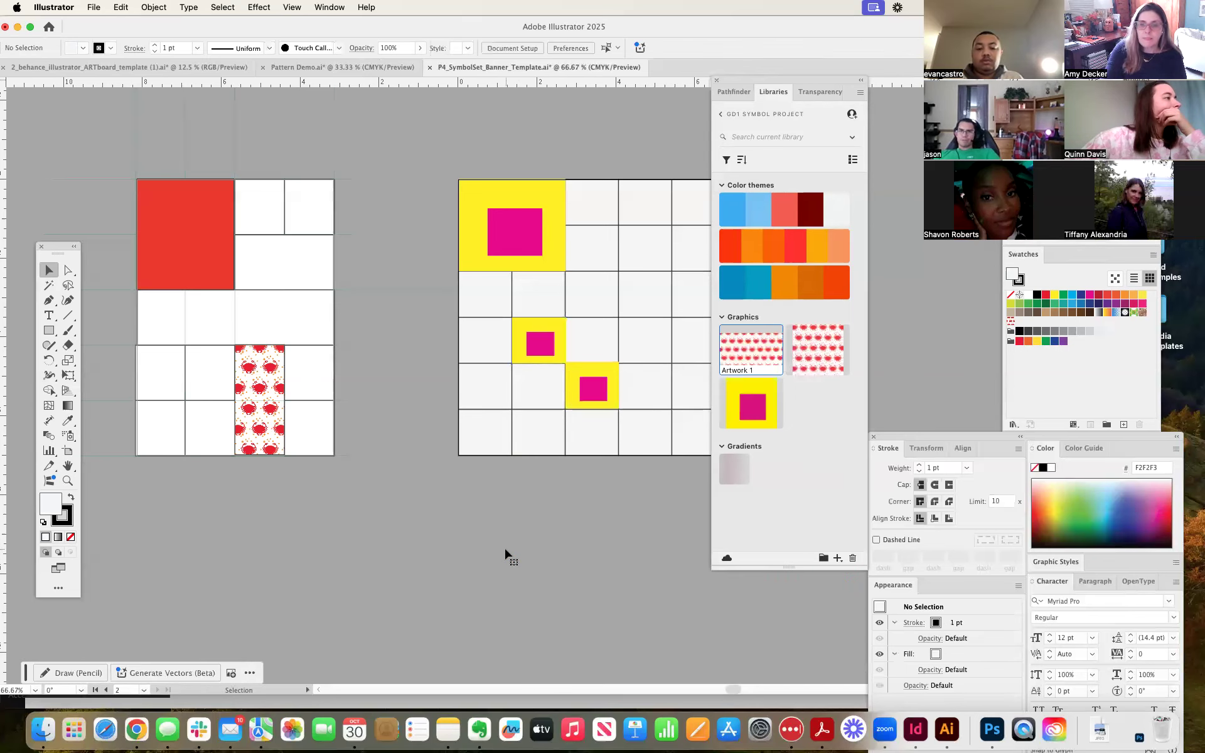